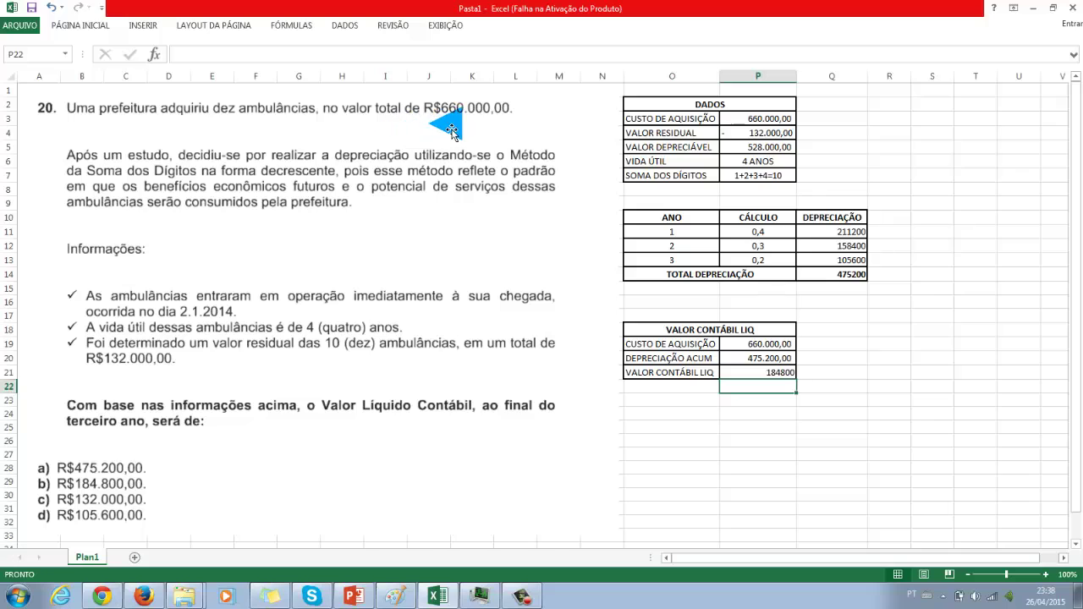
# Step: Examine the acquisition cost and residual value in the DADOS table against the figures in the question
pyautogui.click(814, 124)
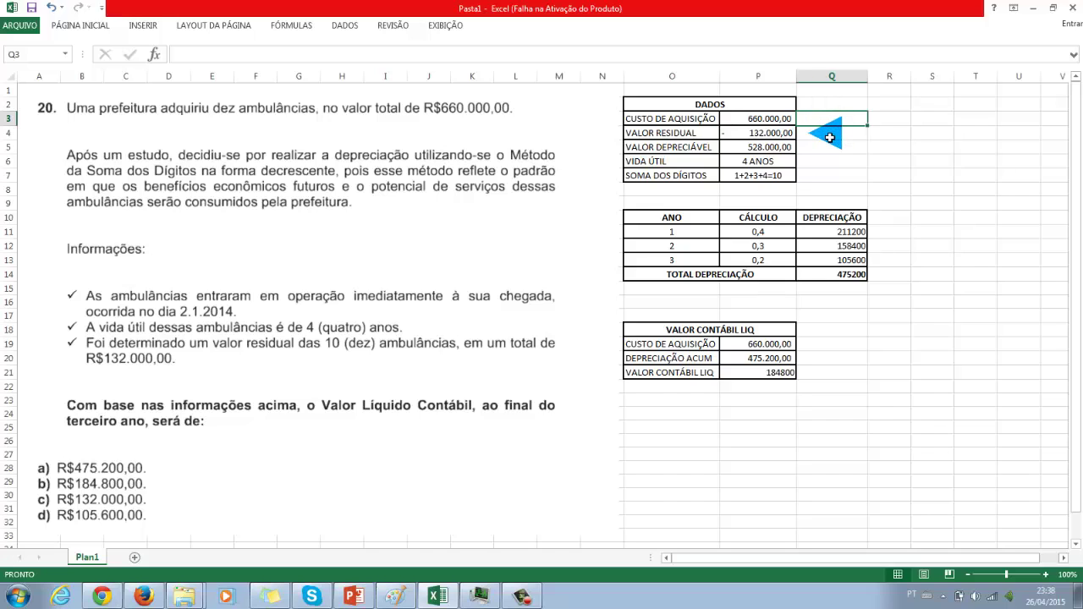
pyautogui.click(829, 136)
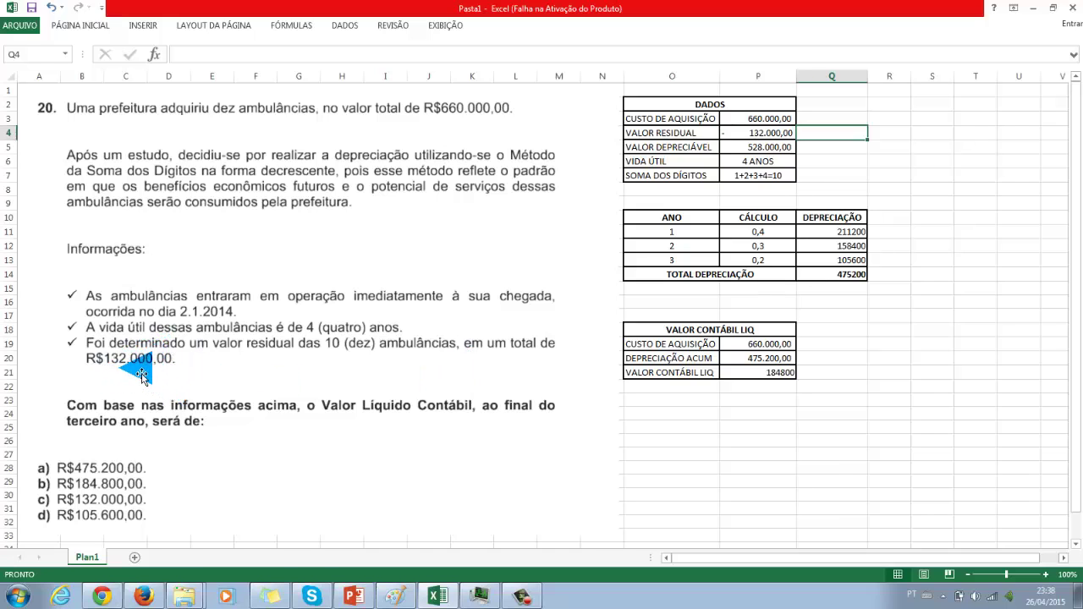
pyautogui.click(752, 136)
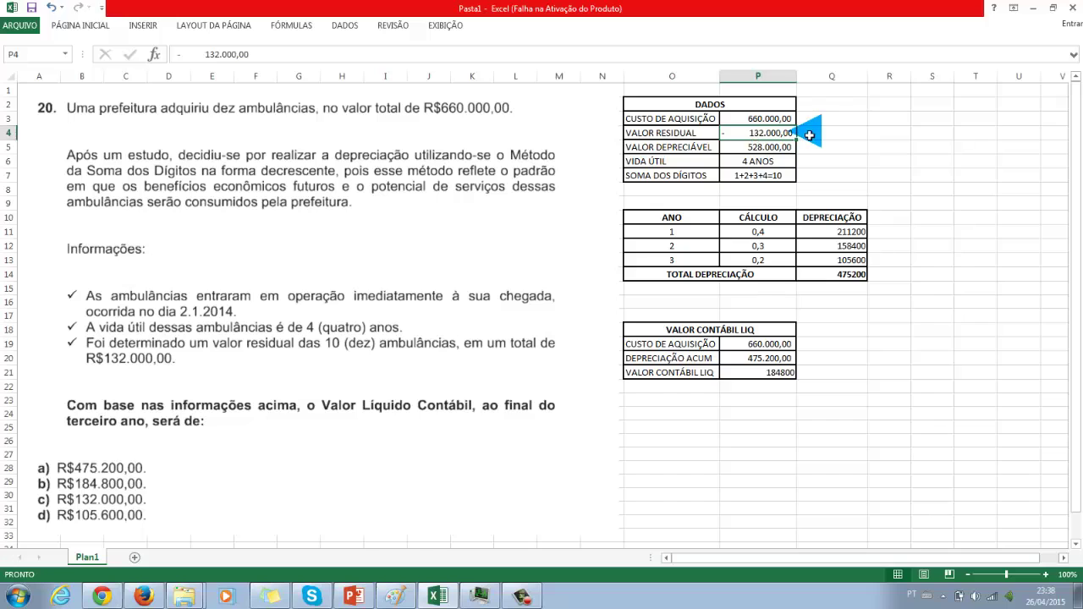
pyautogui.click(805, 134)
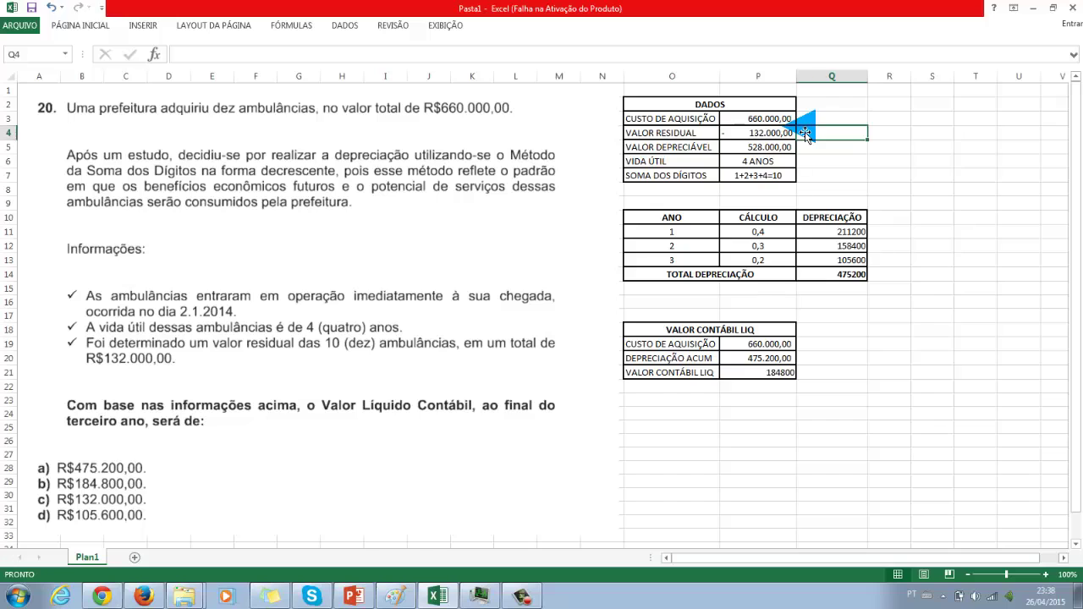
pyautogui.click(793, 118)
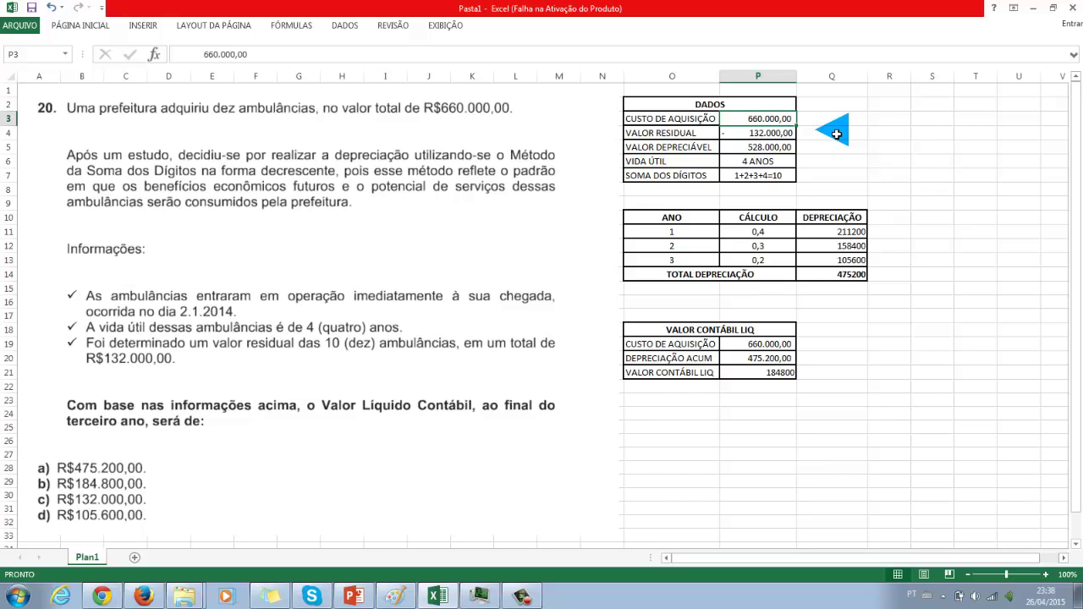
pyautogui.click(789, 133)
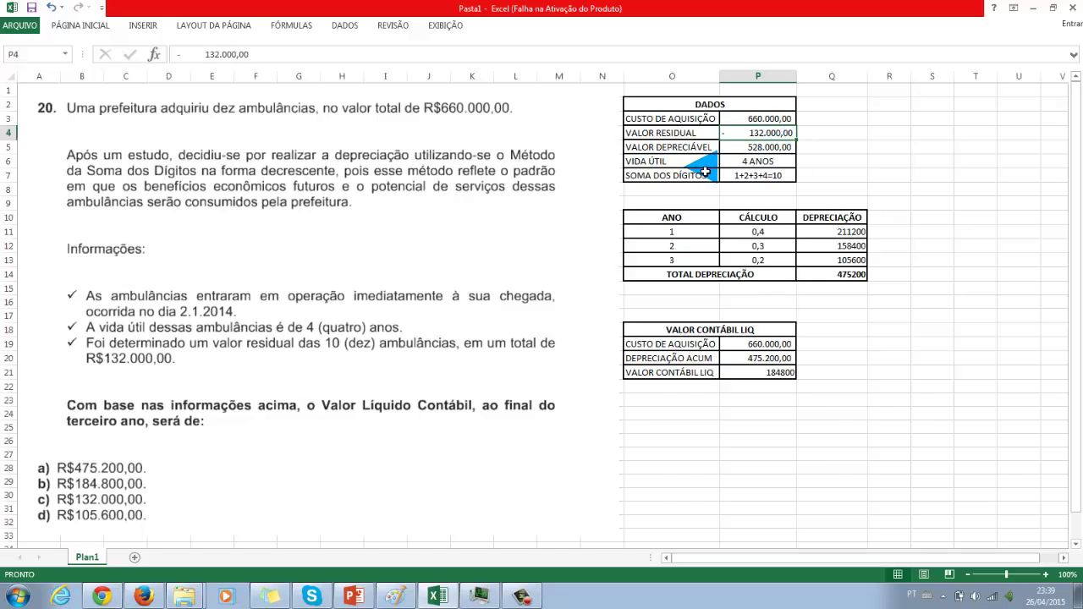
pyautogui.click(753, 147)
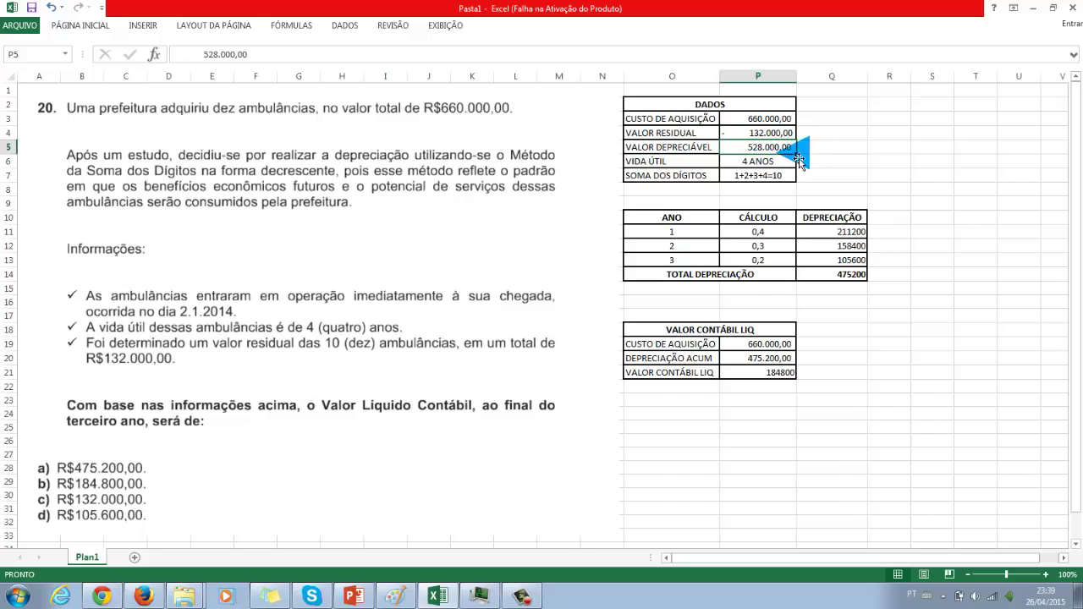
pyautogui.doubleClick(794, 149)
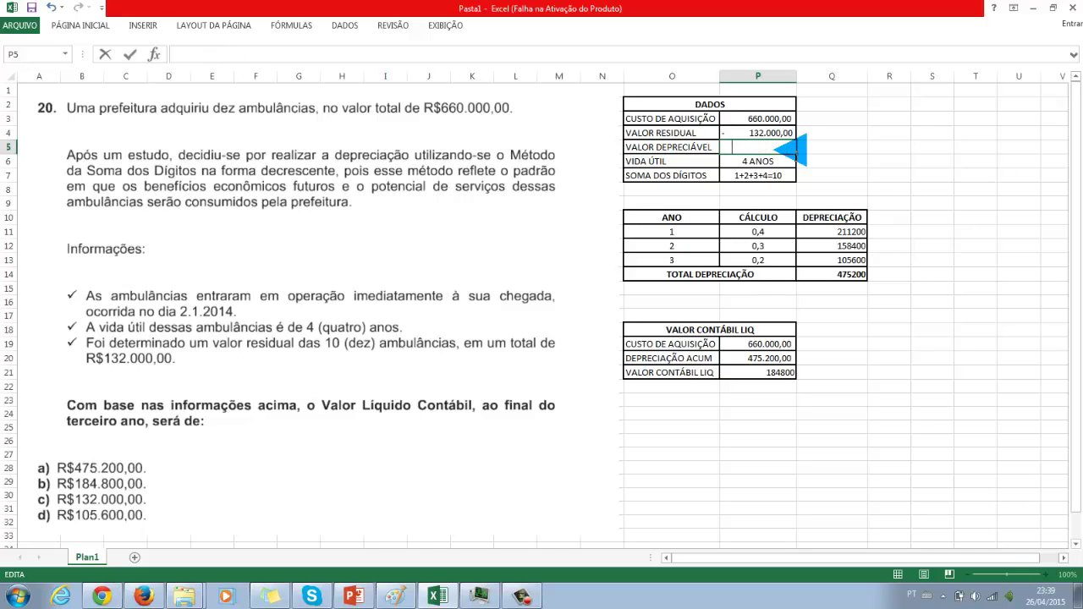
pyautogui.write('=660000-132')
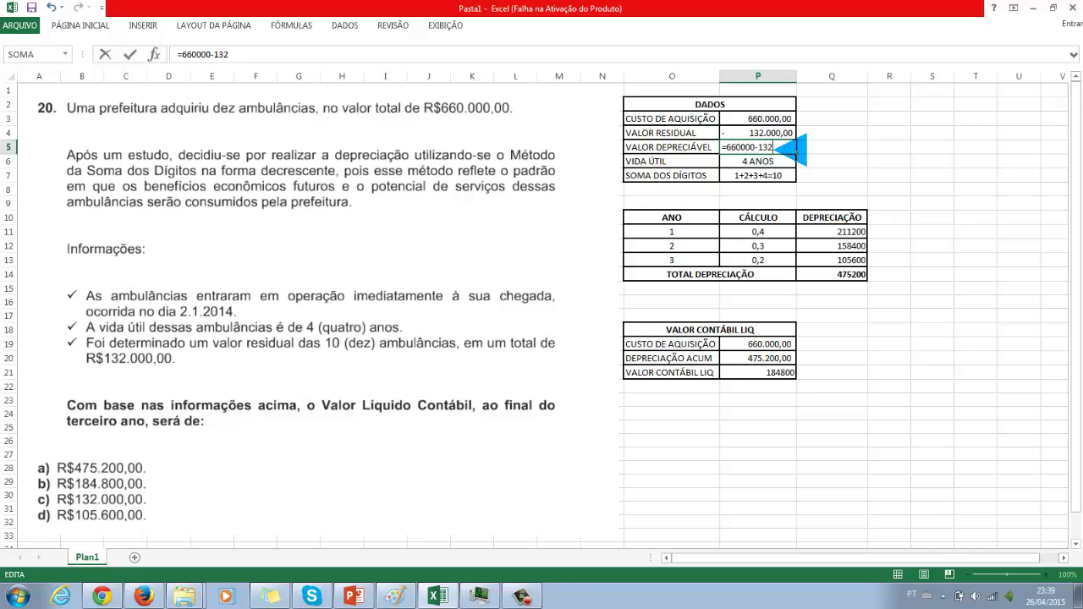
pyautogui.write('000')
pyautogui.press('Return')
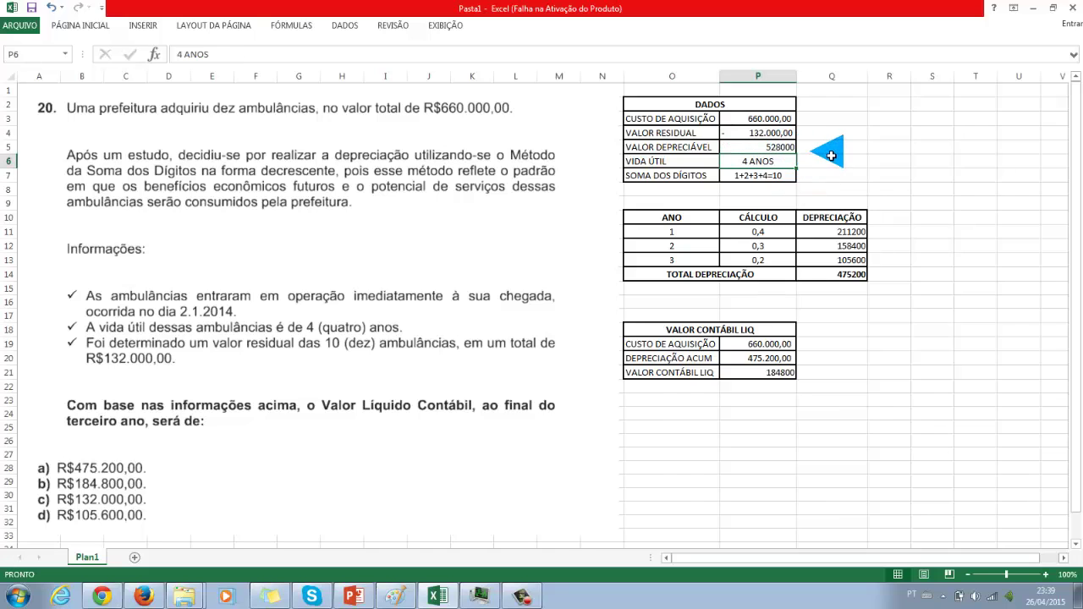
pyautogui.click(828, 151)
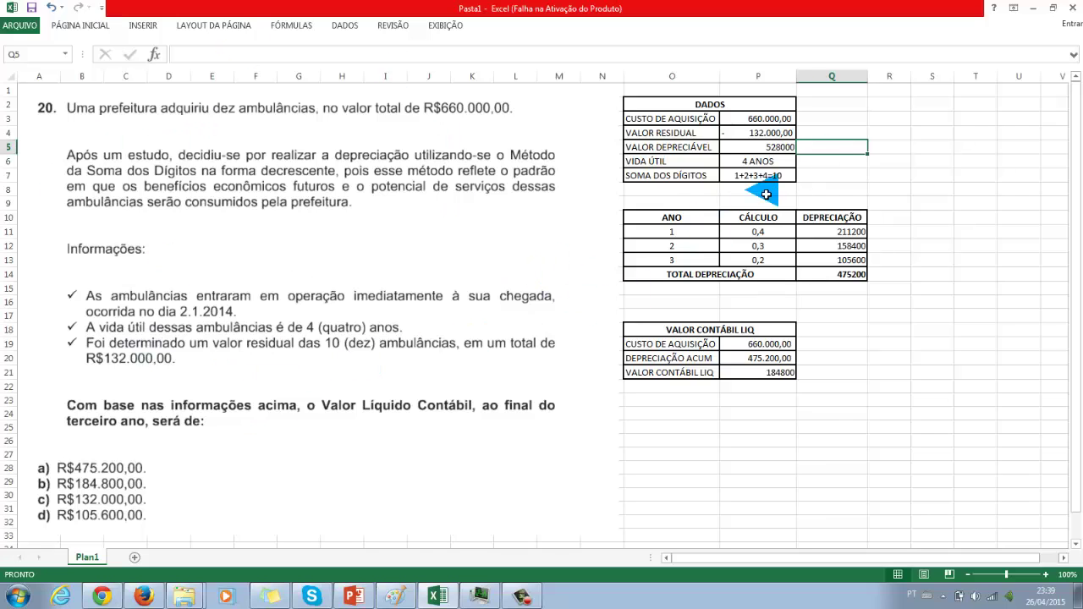
# Step: Review the depreciable value, useful life and sum-of-digits entries in the DADOS table
pyautogui.click(766, 148)
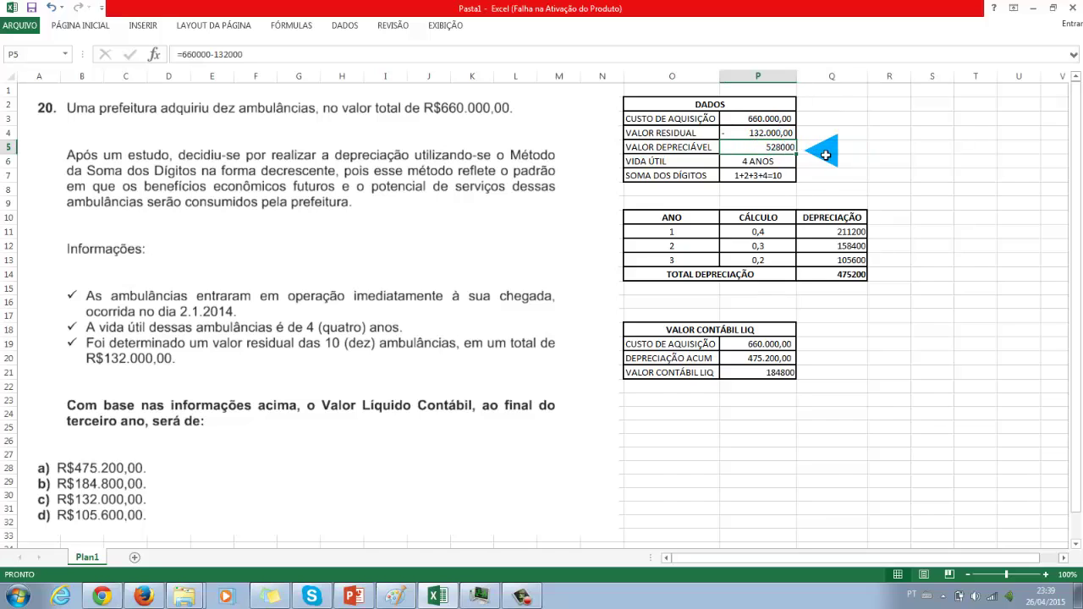
pyautogui.click(824, 150)
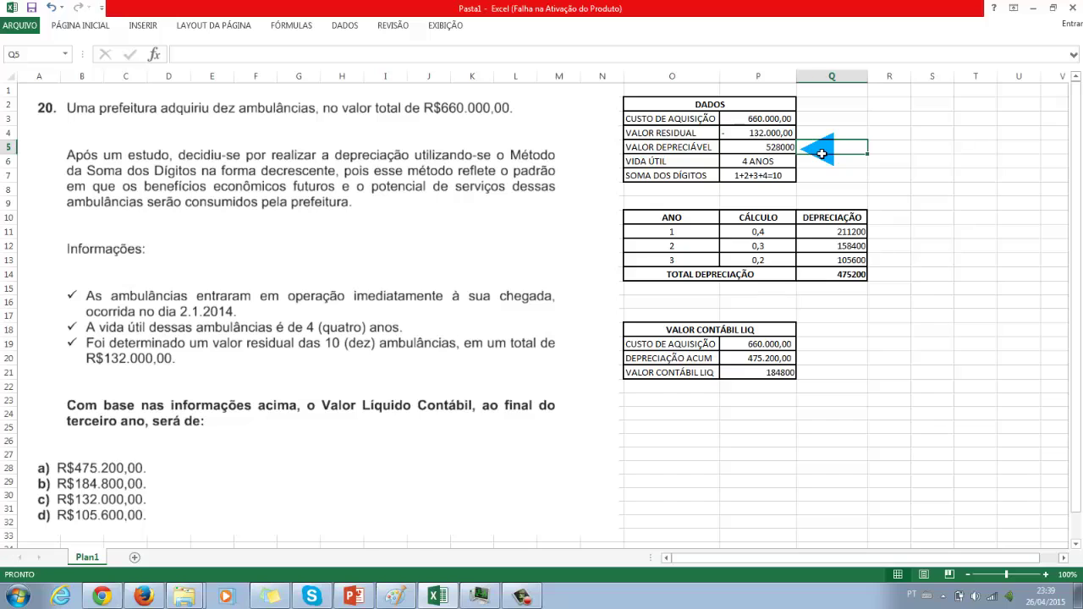
pyautogui.click(779, 147)
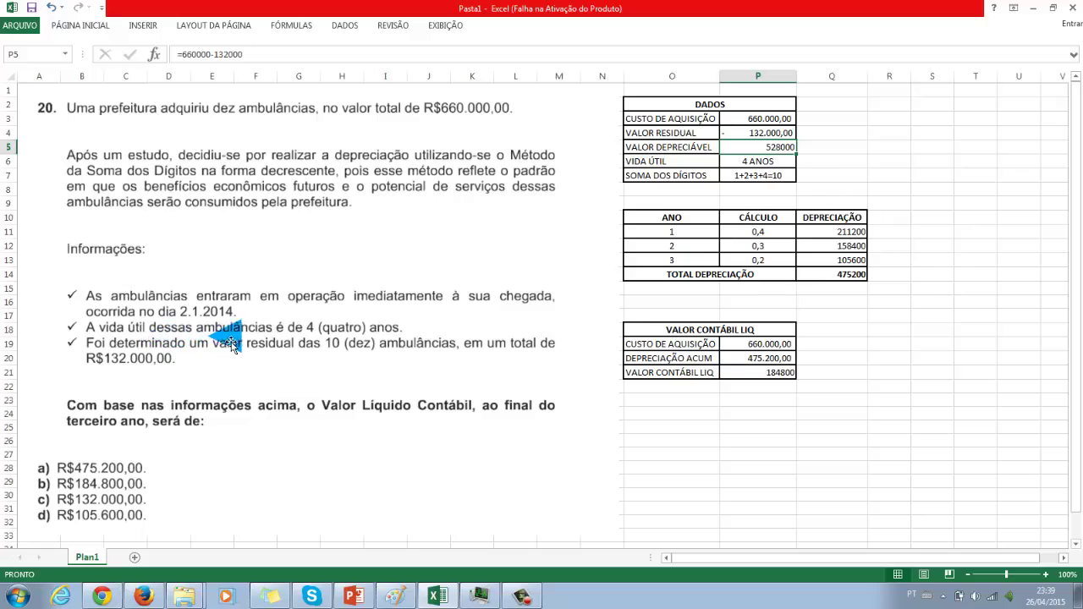
pyautogui.click(755, 160)
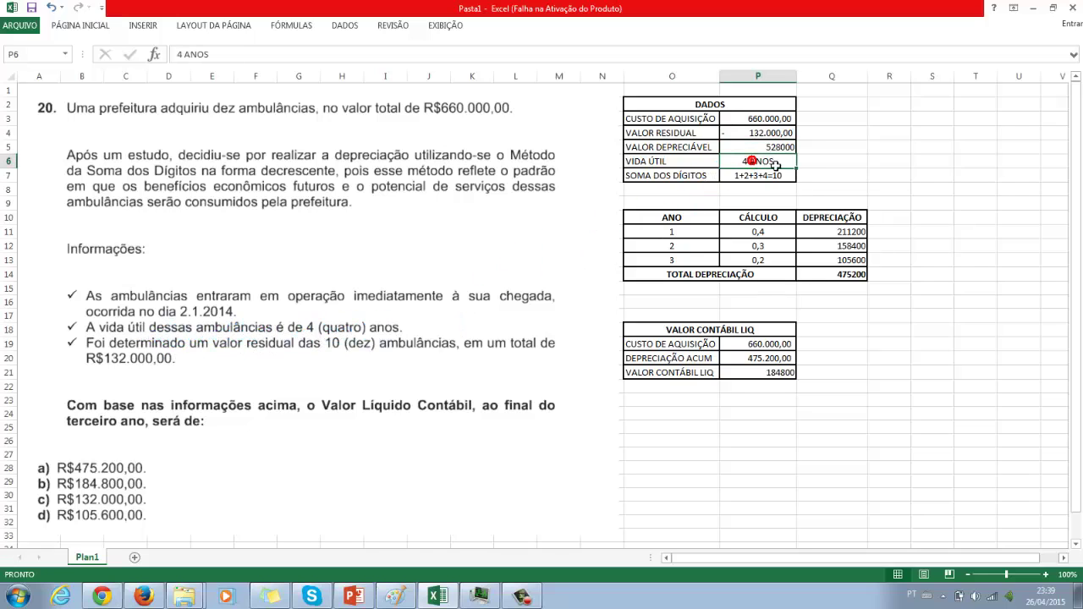
pyautogui.click(792, 179)
# Step: Calculate =1+2+3+4 in Q7 beside SOMA DOS DÍGITOS as a check, and clear the cell
pyautogui.click(817, 181)
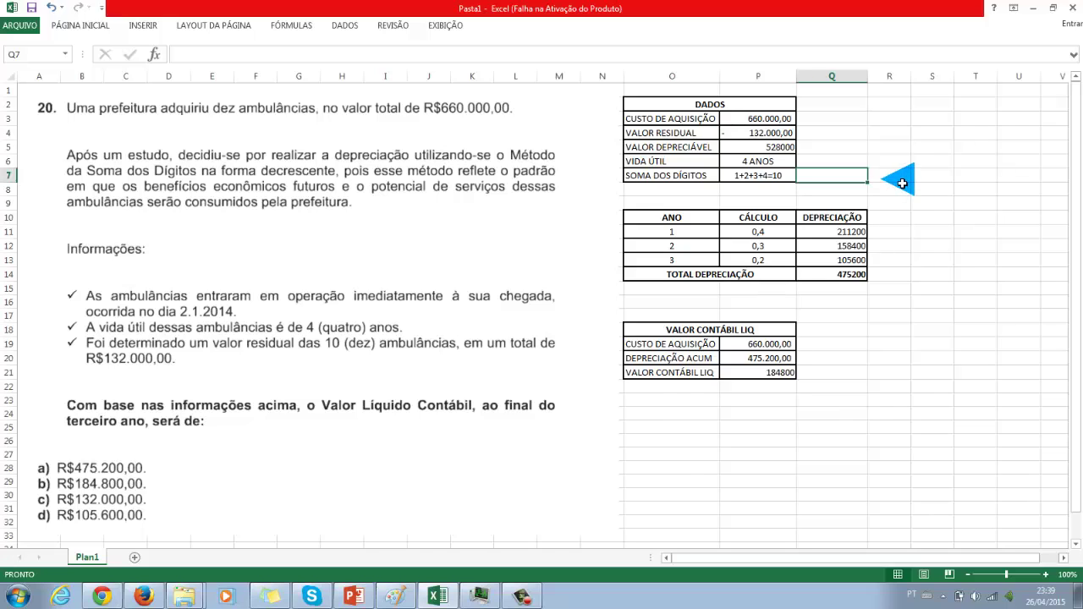
pyautogui.doubleClick(847, 181)
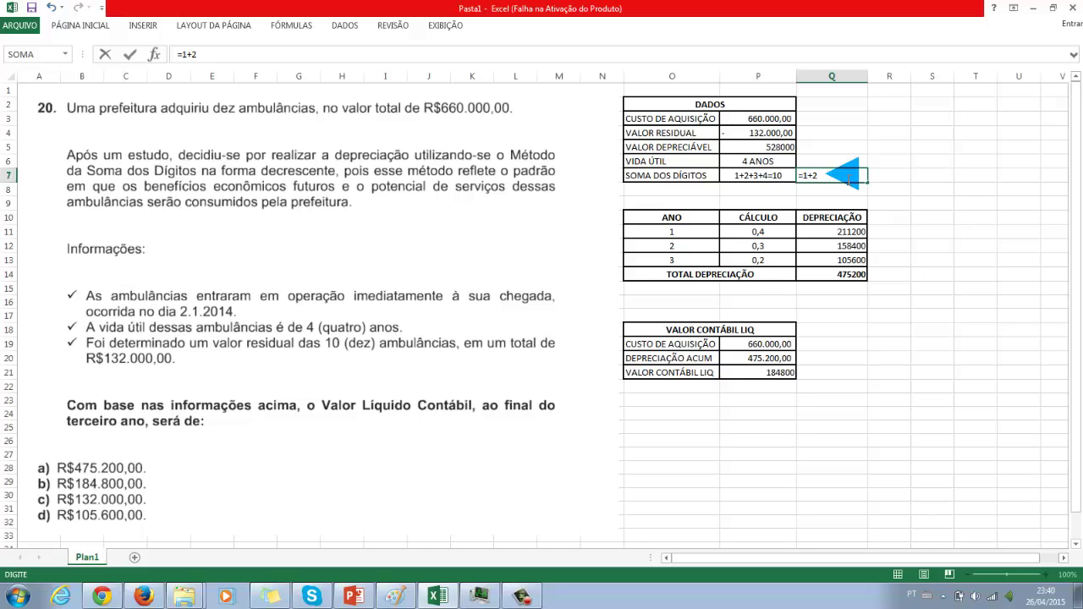
pyautogui.write('3+4')
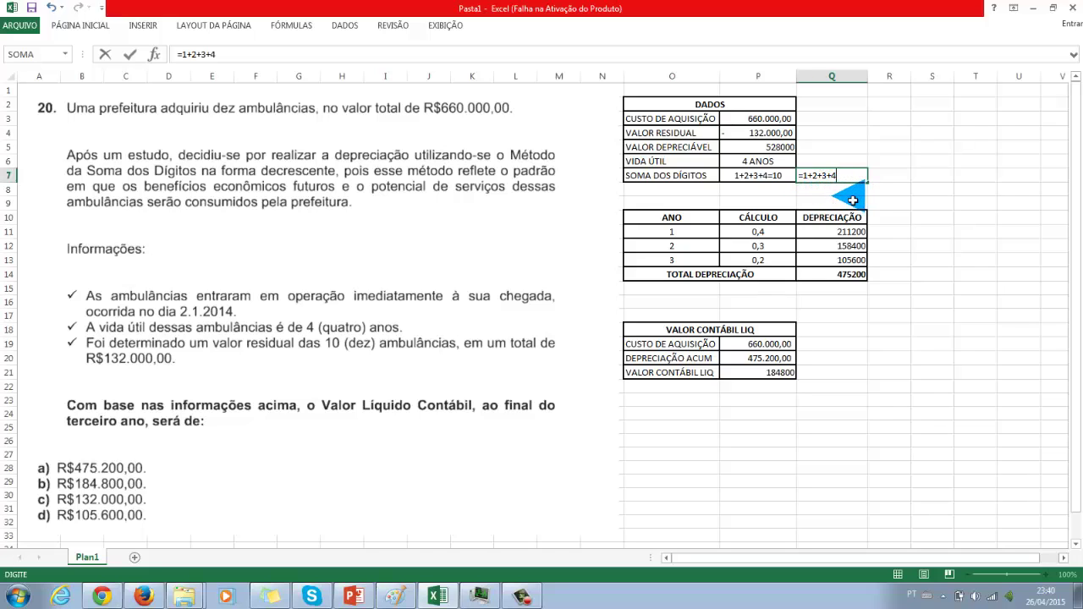
pyautogui.press('Return')
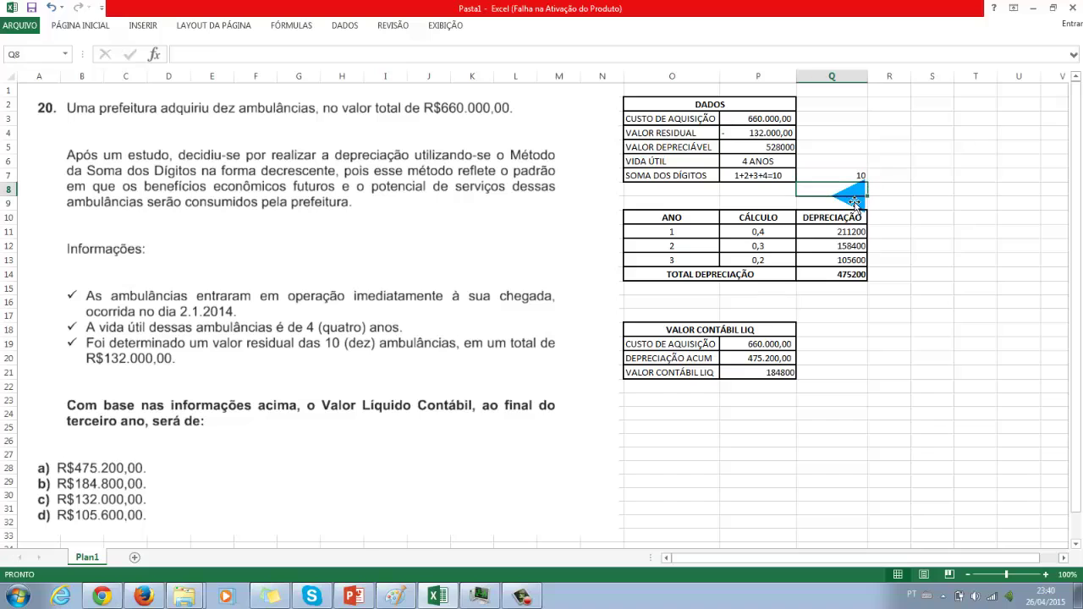
pyautogui.click(854, 176)
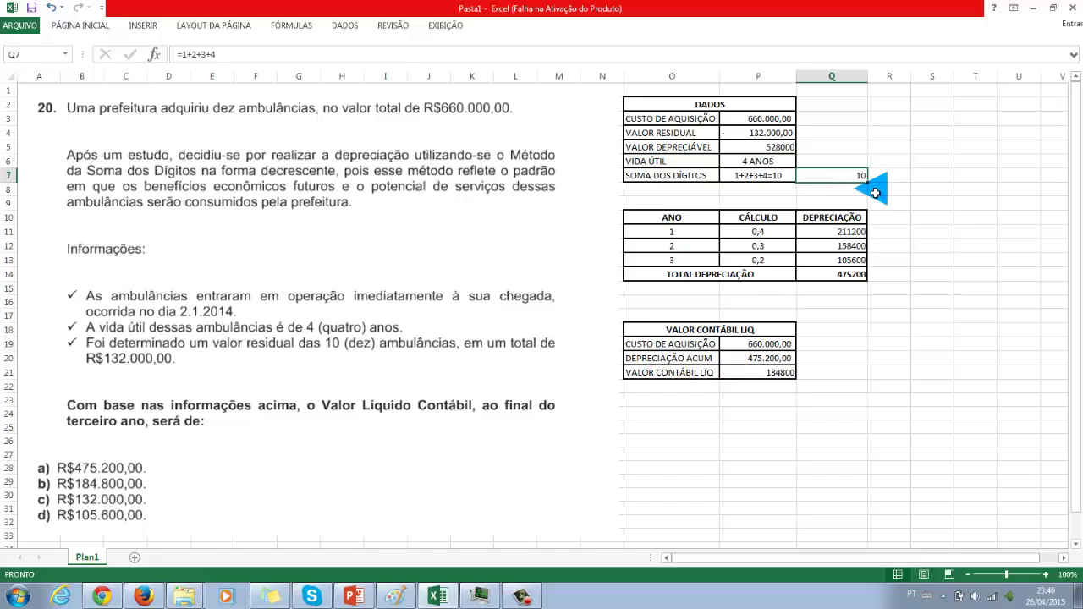
# Step: Color only the result 10 red in the SOMA DOS DÍGITOS expression in P7
pyautogui.doubleClick(780, 176)
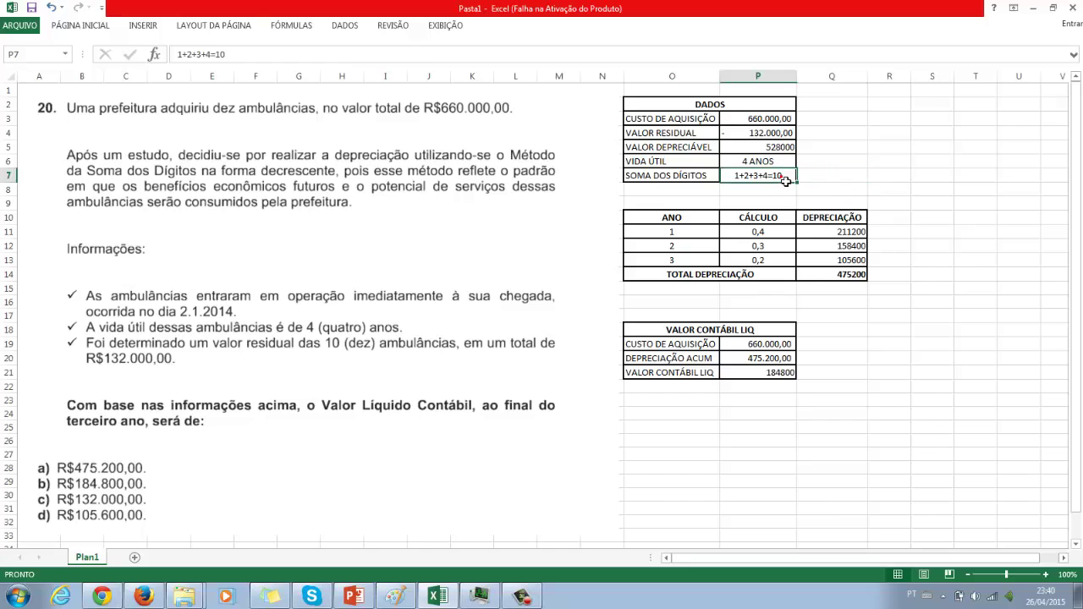
pyautogui.rightClick(779, 180)
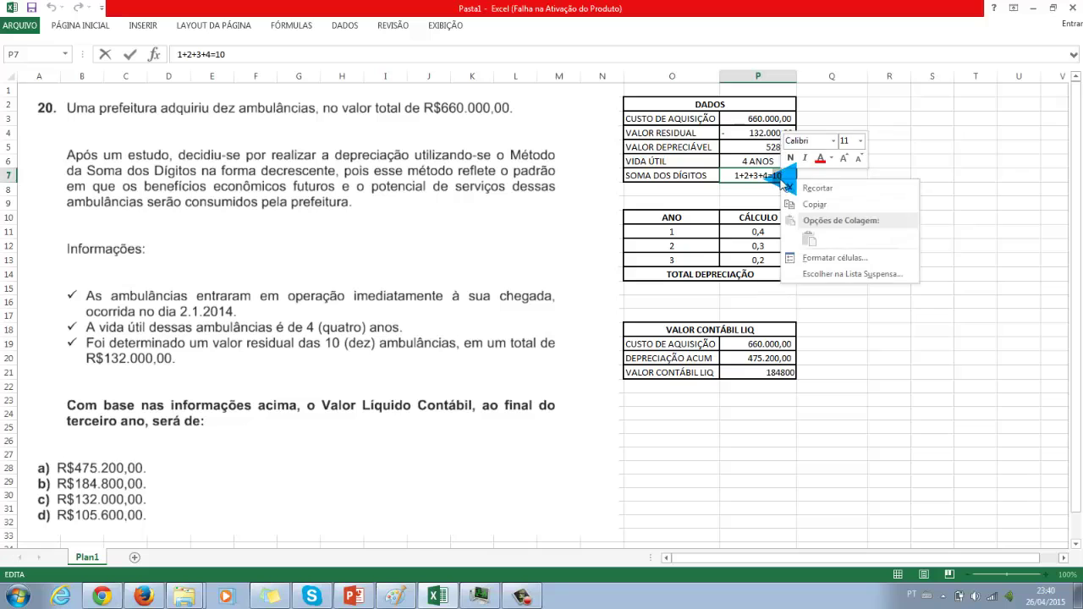
pyautogui.click(820, 159)
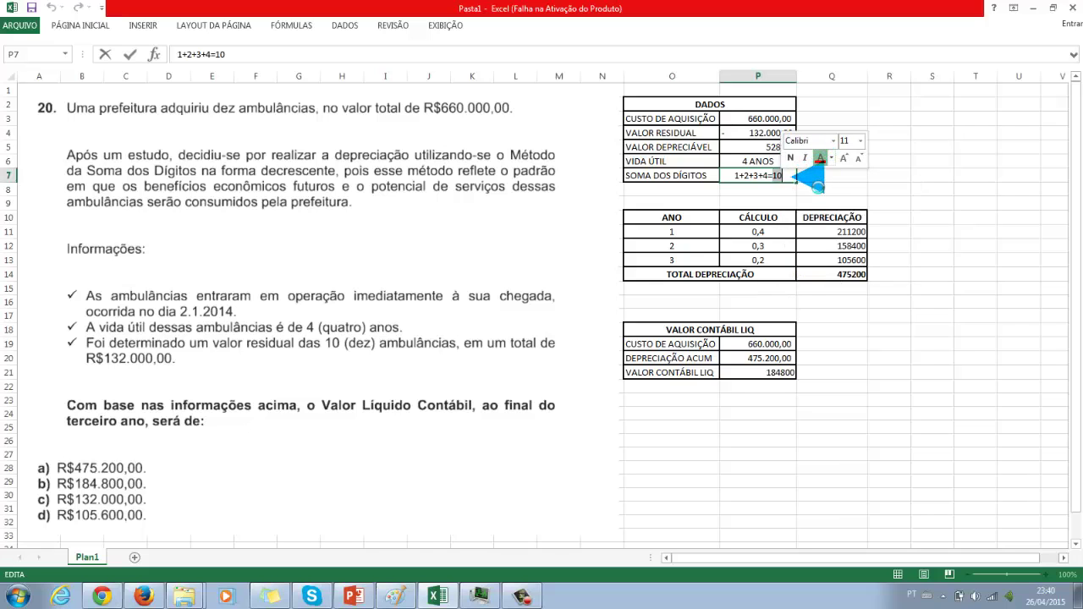
pyautogui.click(788, 201)
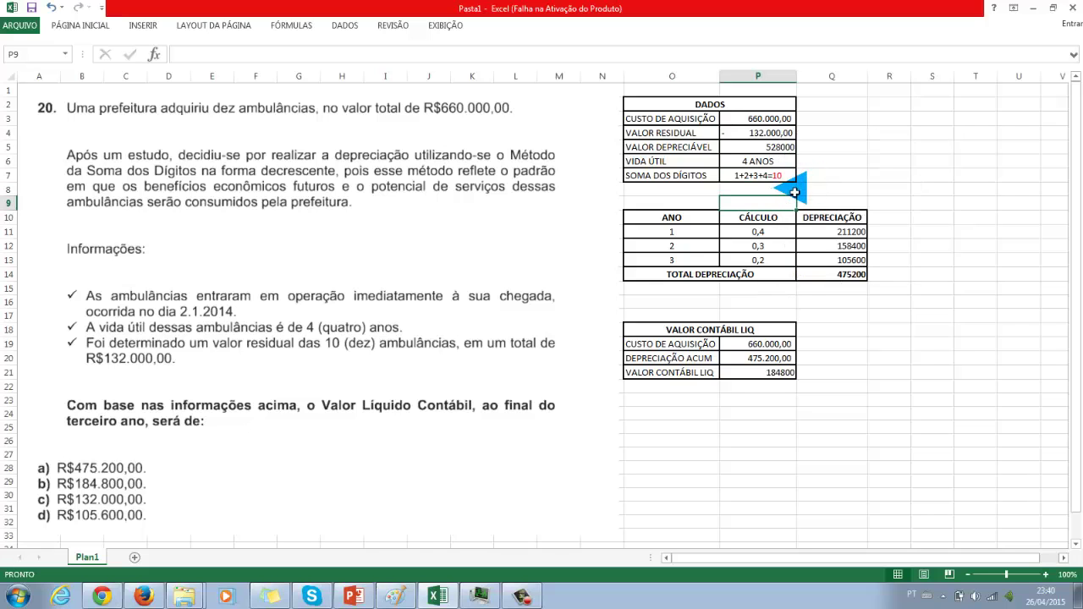
pyautogui.click(782, 176)
pyautogui.click(784, 188)
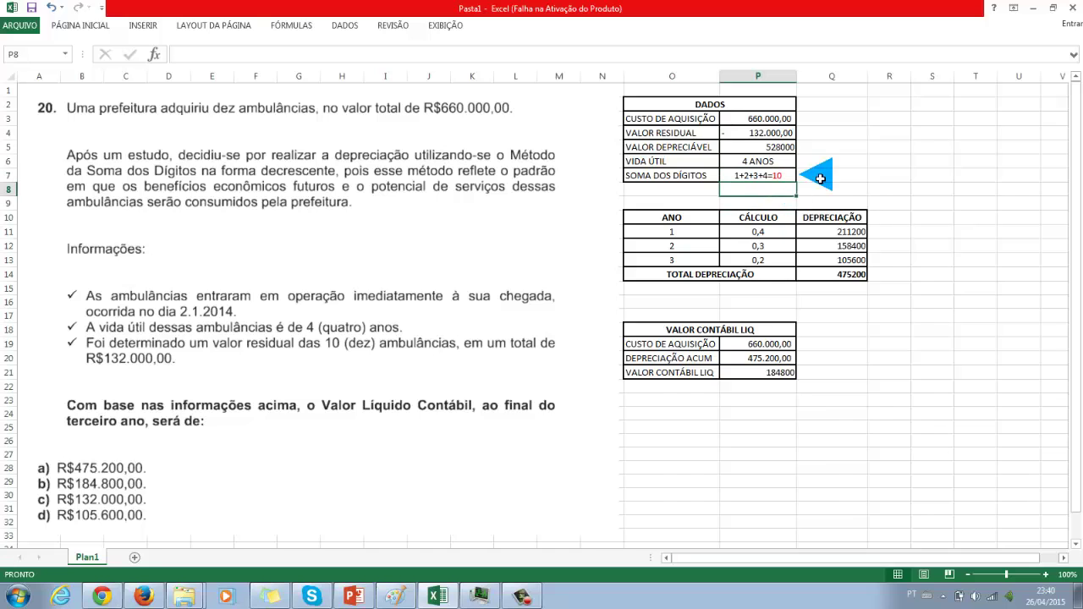
pyautogui.click(819, 176)
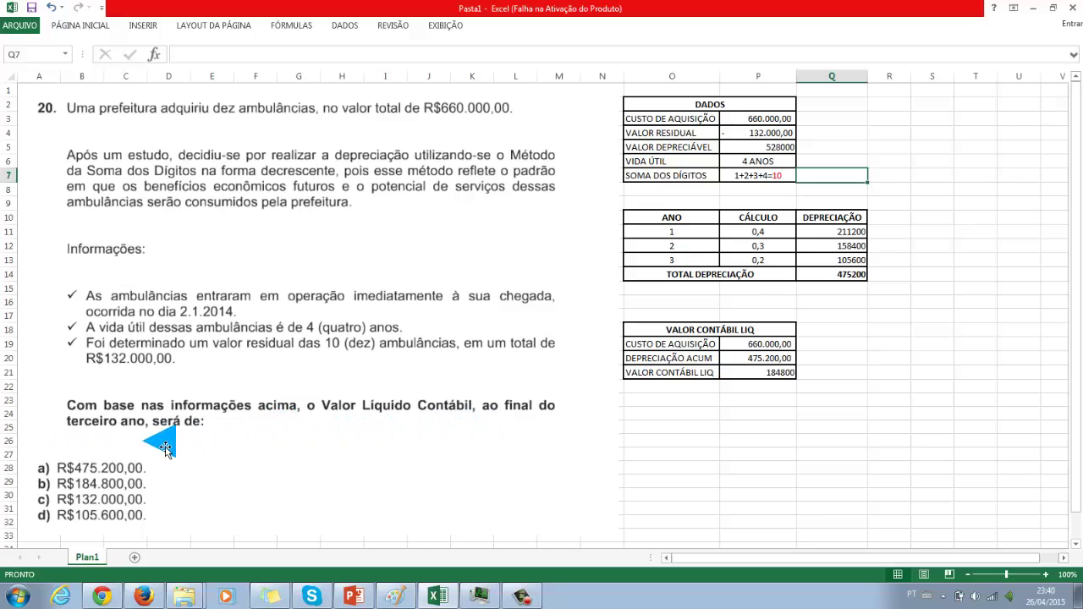
# Step: Examine the three years of the depreciation table and the year 1 formulas for CÁLCULO and DEPRECIAÇÃO
pyautogui.click(676, 233)
pyautogui.click(685, 247)
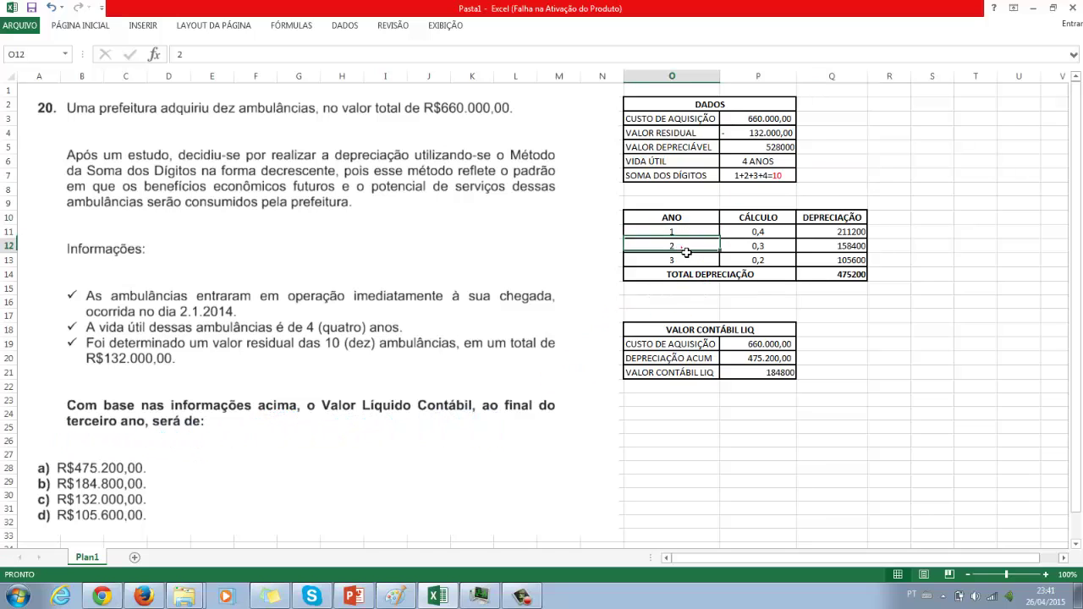
pyautogui.click(686, 258)
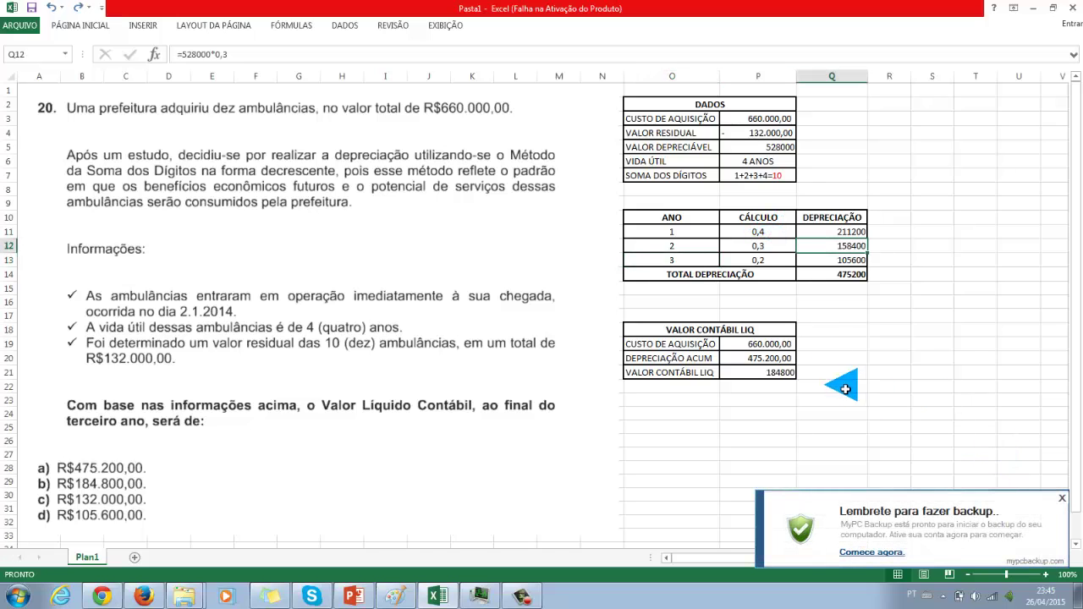
pyautogui.doubleClick(766, 232)
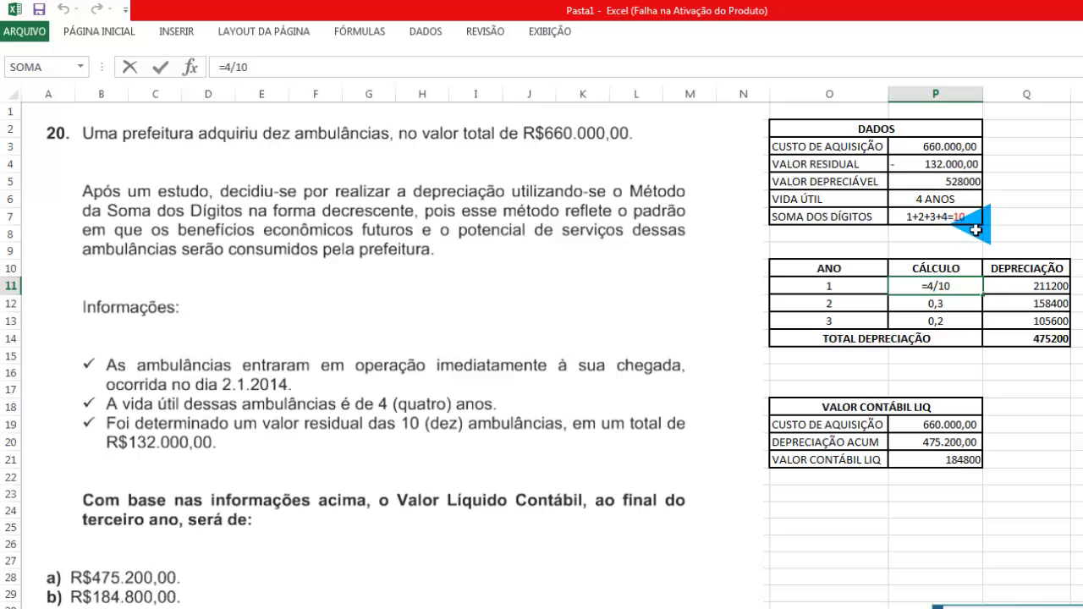
pyautogui.click(967, 305)
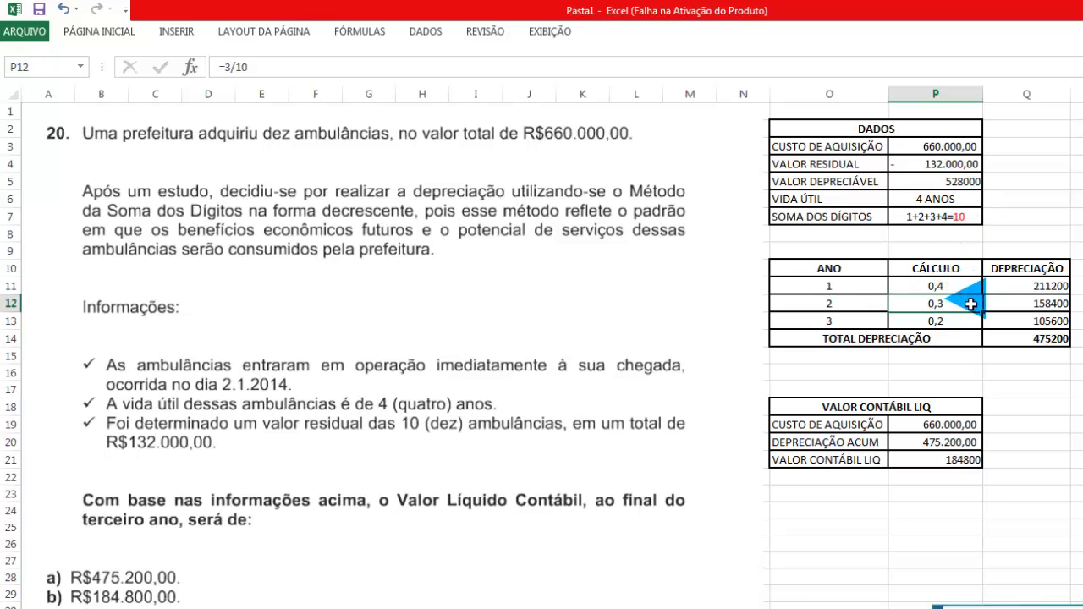
pyautogui.click(965, 288)
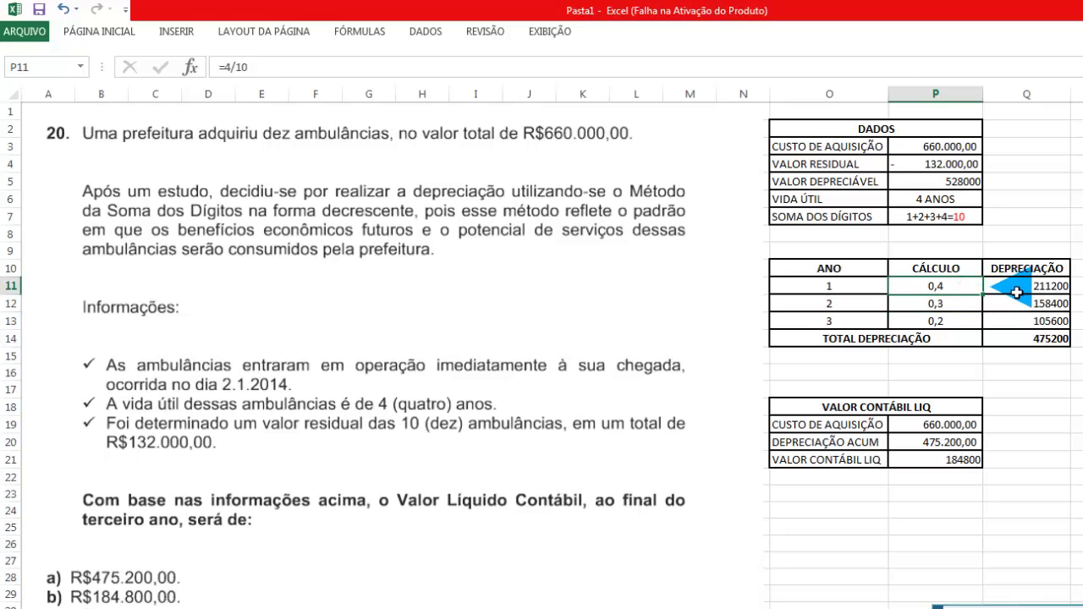
pyautogui.click(1018, 290)
pyautogui.doubleClick(1015, 287)
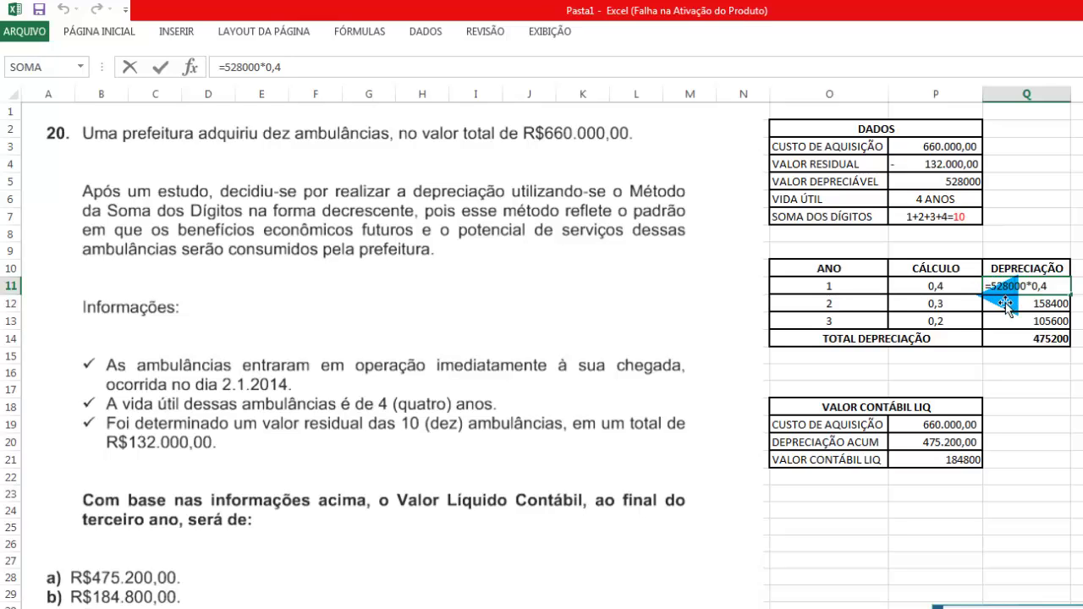
pyautogui.press('Return')
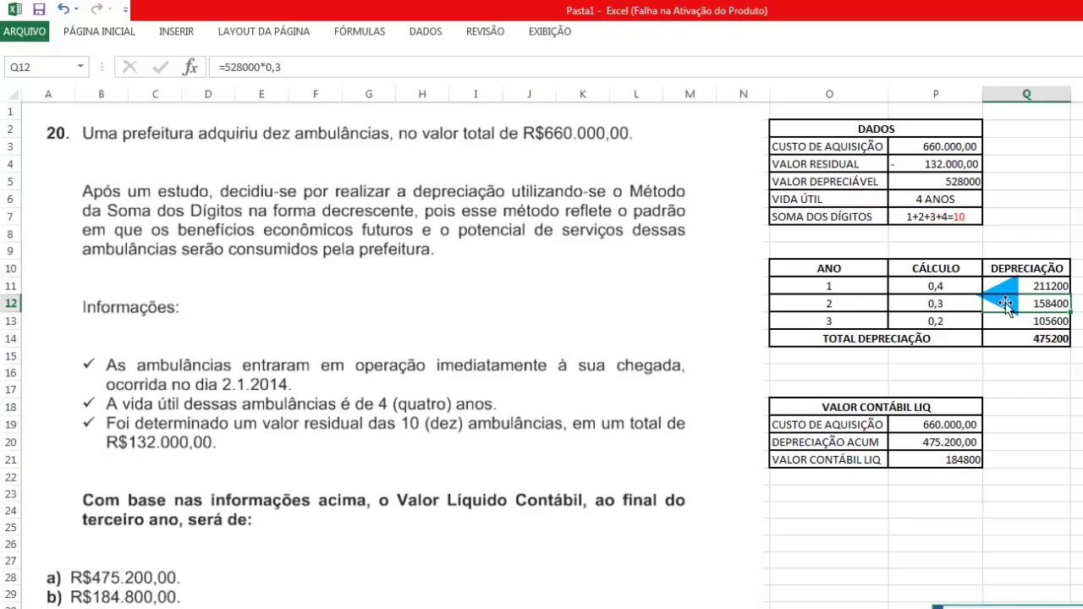
# Step: Examine the year 2 formulas for CÁLCULO and DEPRECIAÇÃO in the depreciation table
pyautogui.press('Down')
pyautogui.press('Left')
pyautogui.press('Up')
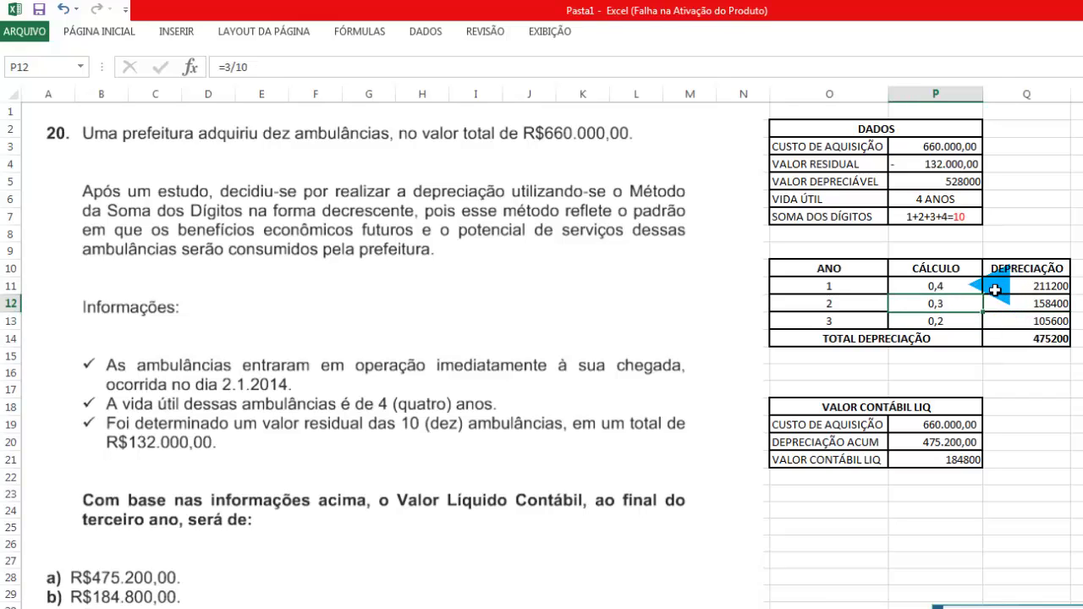
pyautogui.doubleClick(969, 300)
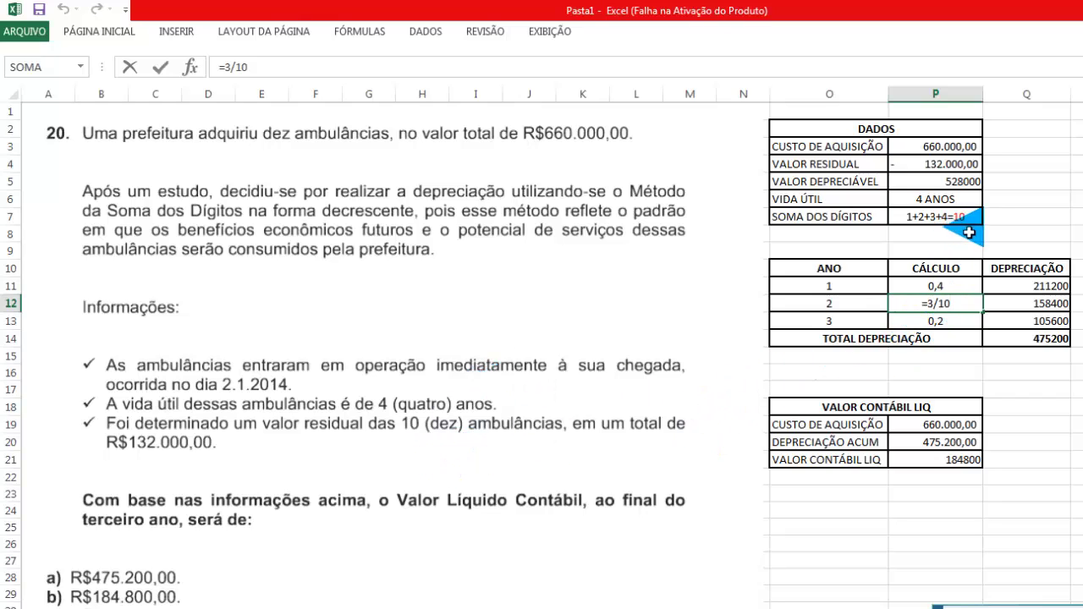
pyautogui.press('Return')
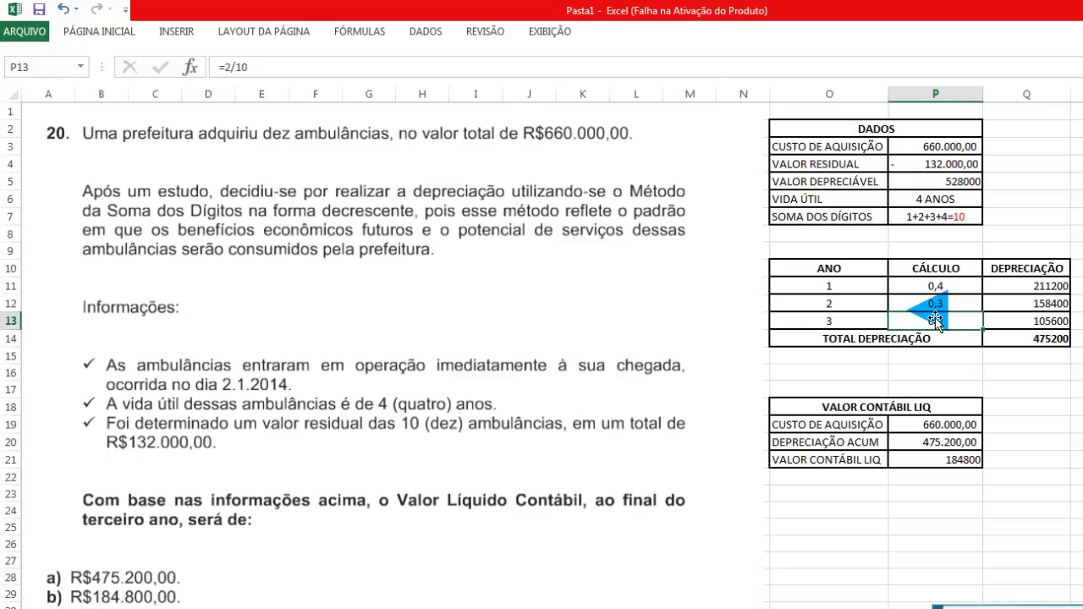
pyautogui.press('Up')
pyautogui.press('Right')
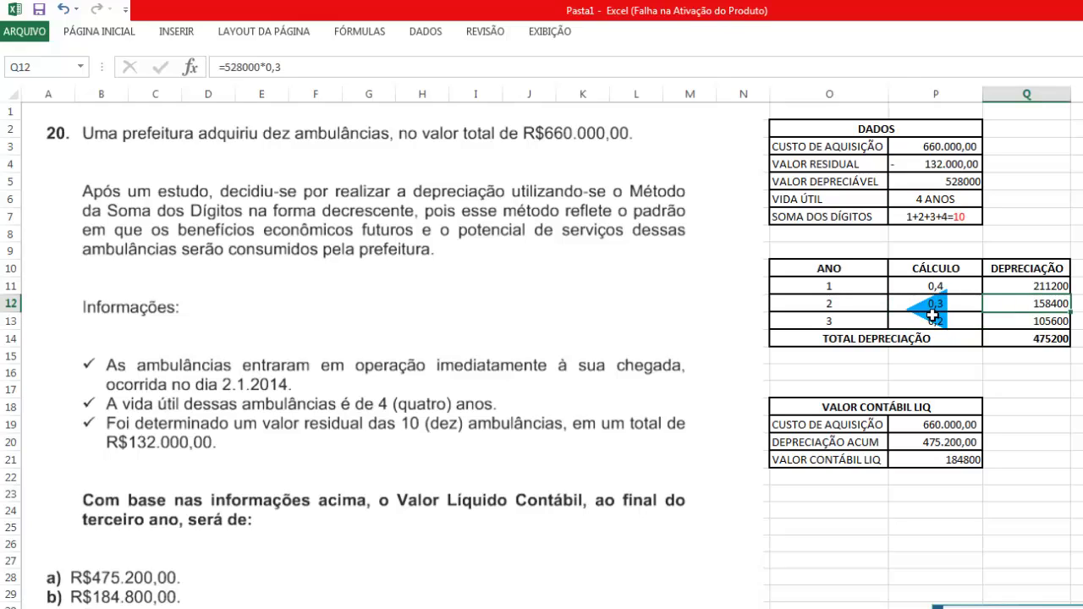
pyautogui.doubleClick(1030, 310)
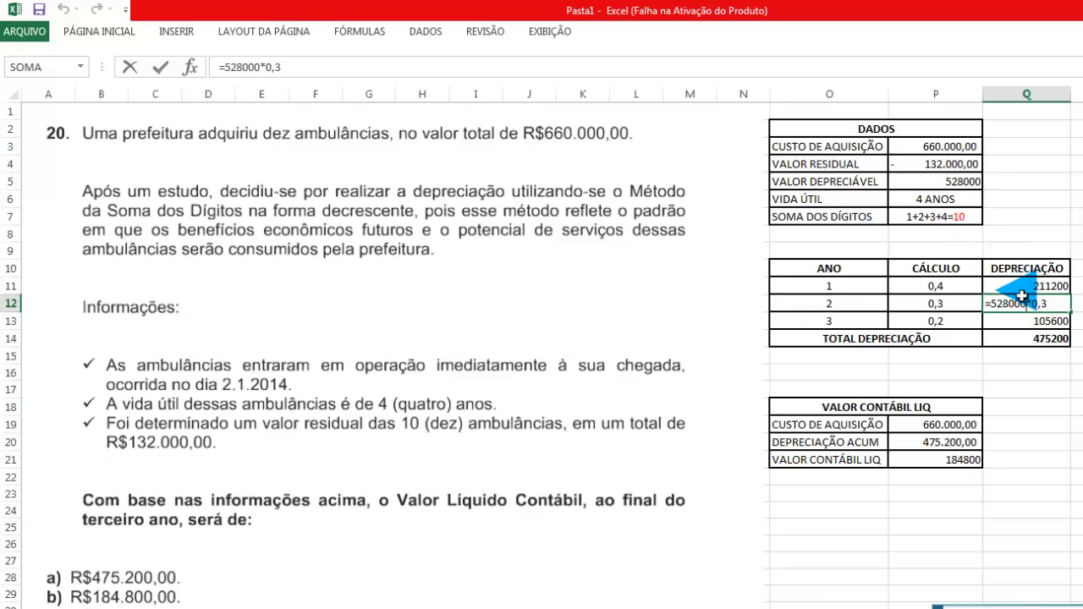
pyautogui.press('Return')
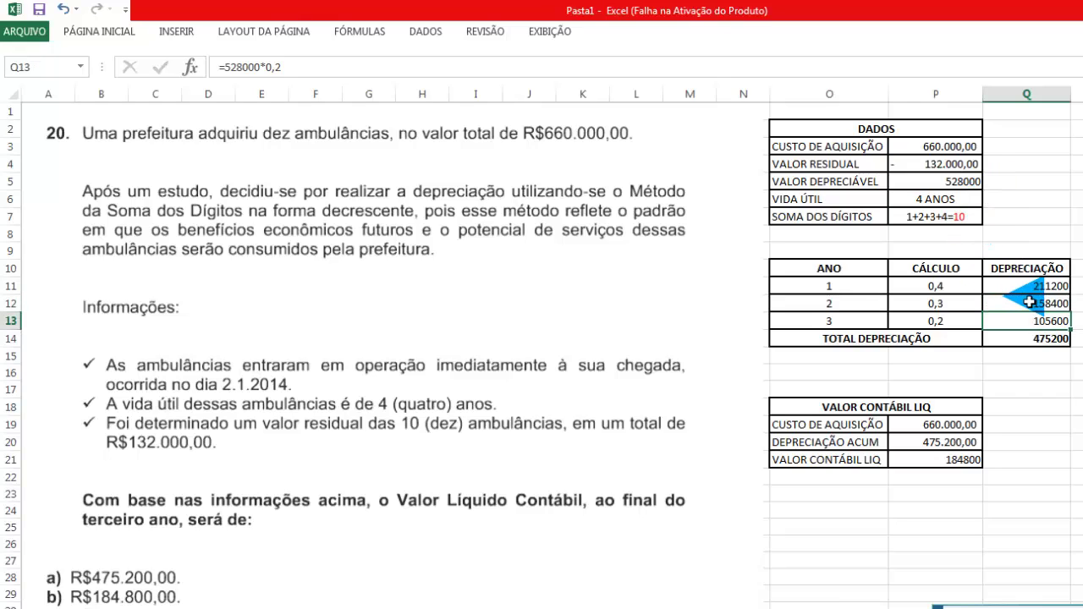
pyautogui.press('Up')
pyautogui.press('Right')
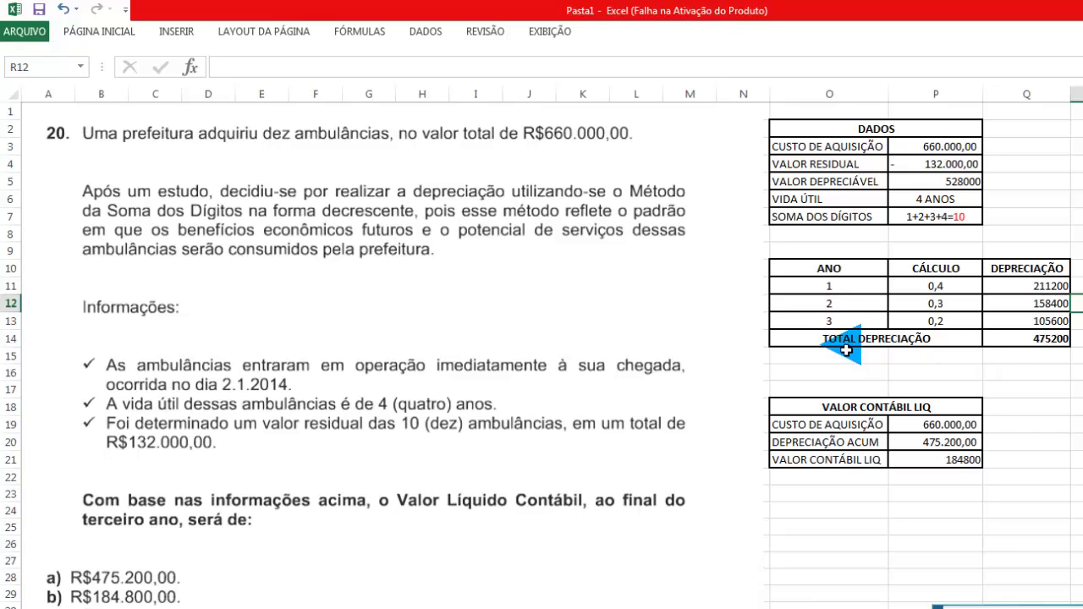
# Step: Inspect the year 3 CÁLCULO and DEPRECIAÇÃO formulas and the sum behind TOTAL DEPRECIAÇÃO
pyautogui.doubleClick(972, 326)
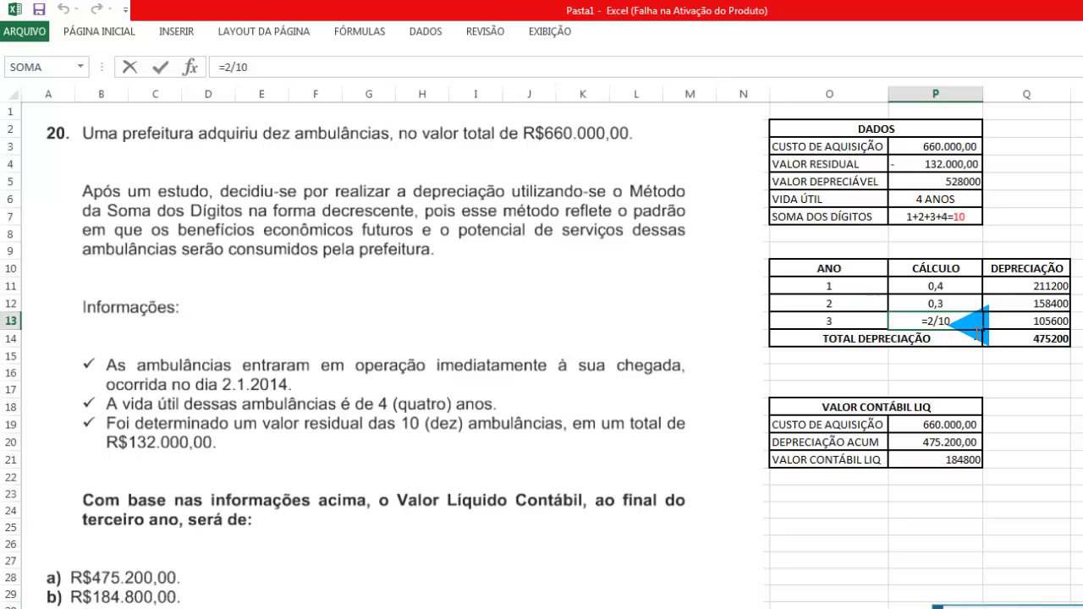
pyautogui.press('Return')
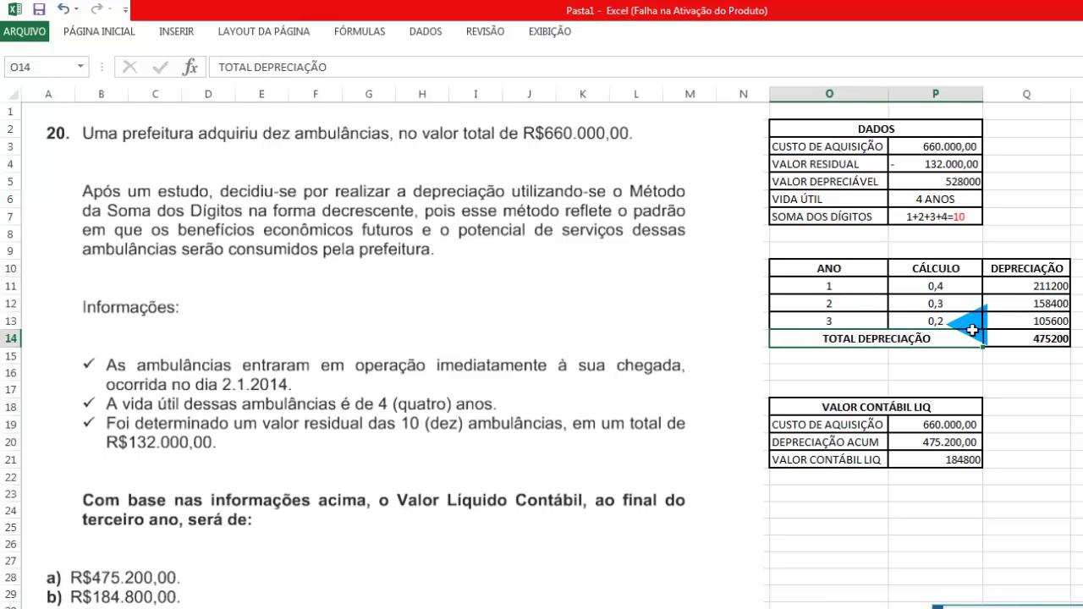
pyautogui.click(1028, 320)
pyautogui.doubleClick(1030, 320)
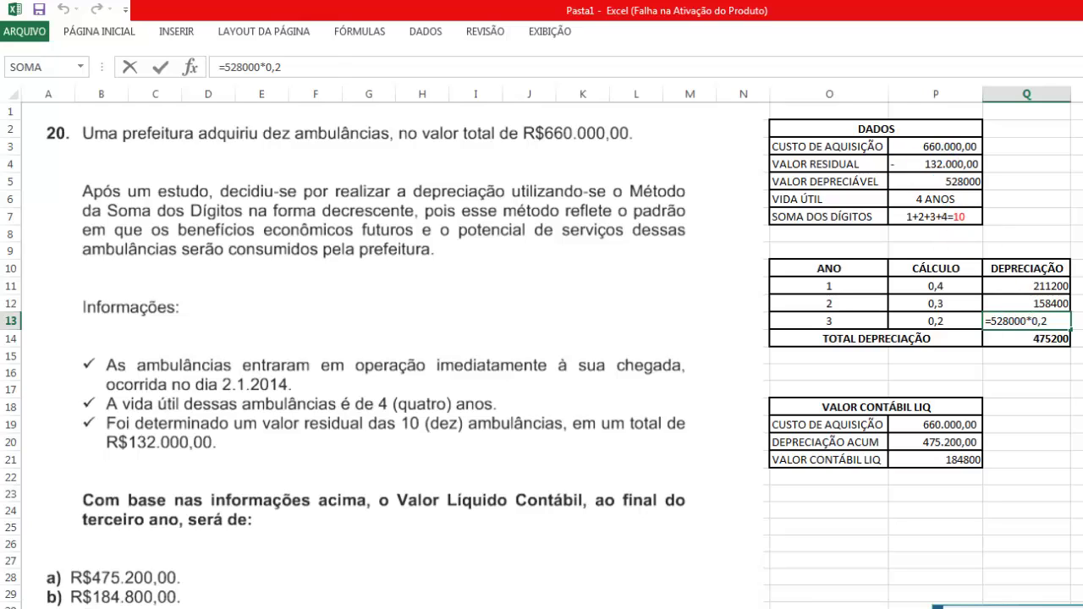
pyautogui.press('Return')
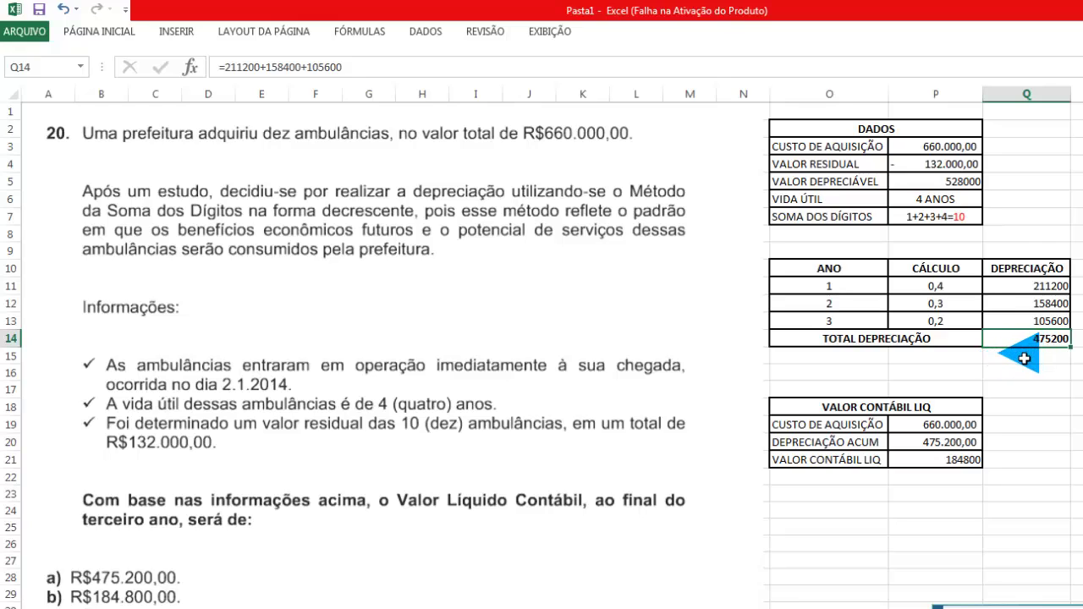
pyautogui.doubleClick(1044, 338)
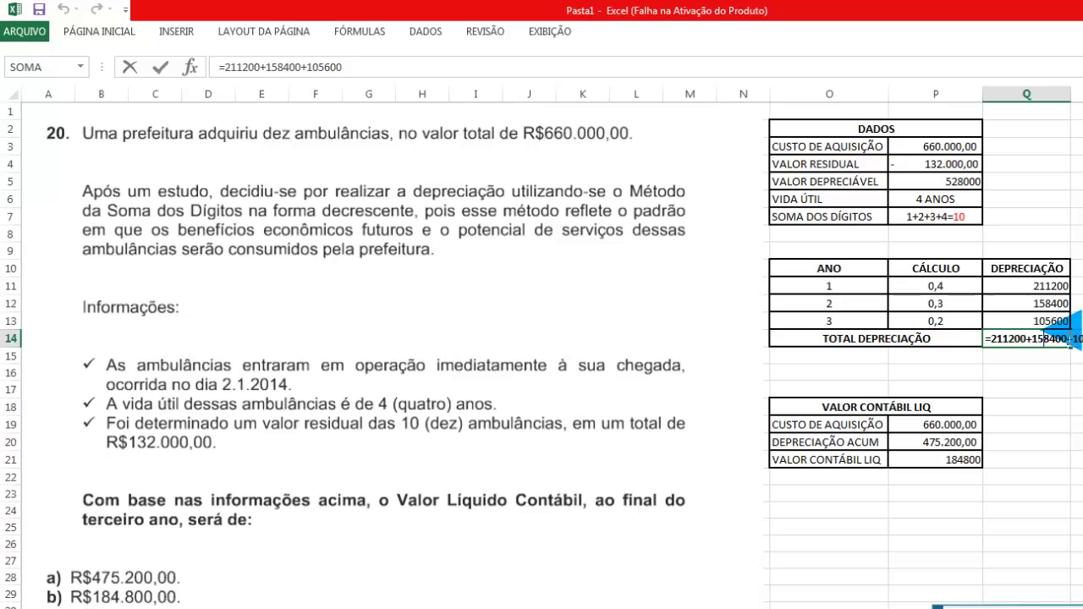
pyautogui.click(1066, 358)
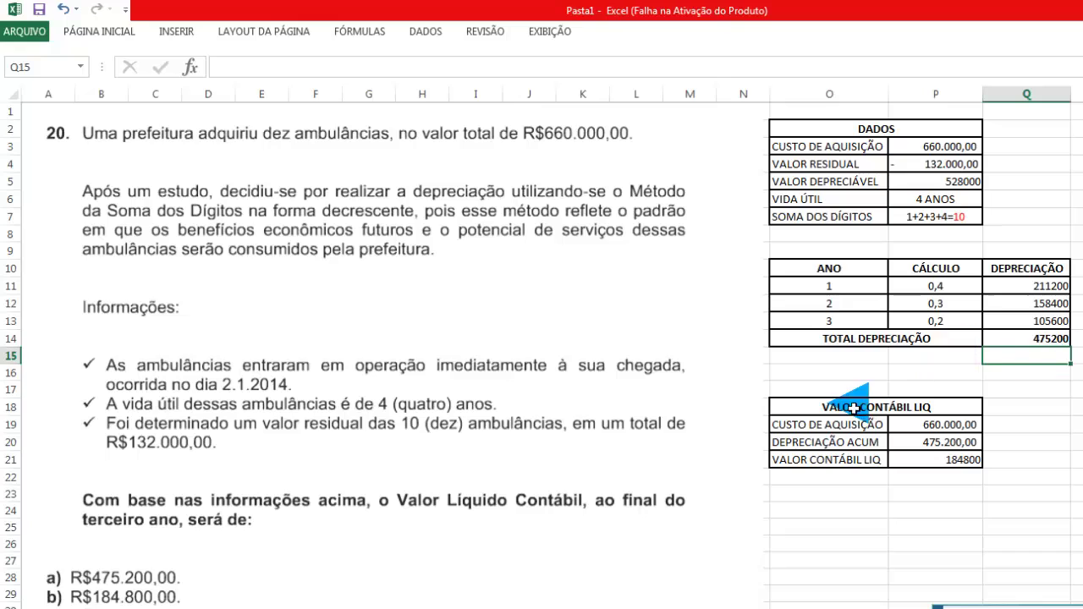
# Step: Fill the TOTAL DEPRECIAÇÃO amount in Q14 with yellow
pyautogui.click(1027, 339)
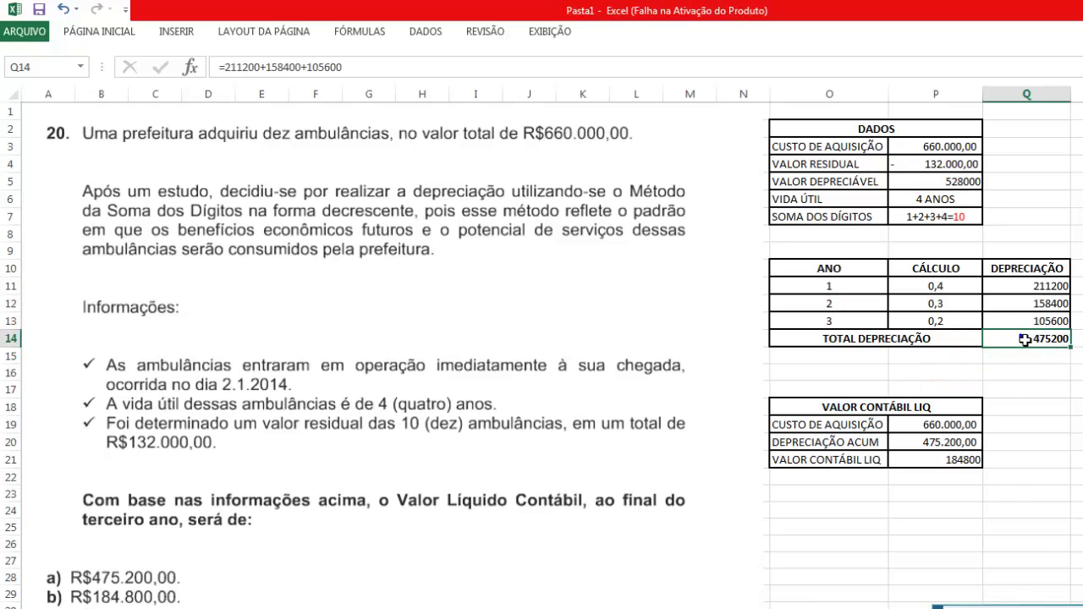
pyautogui.rightClick(1027, 340)
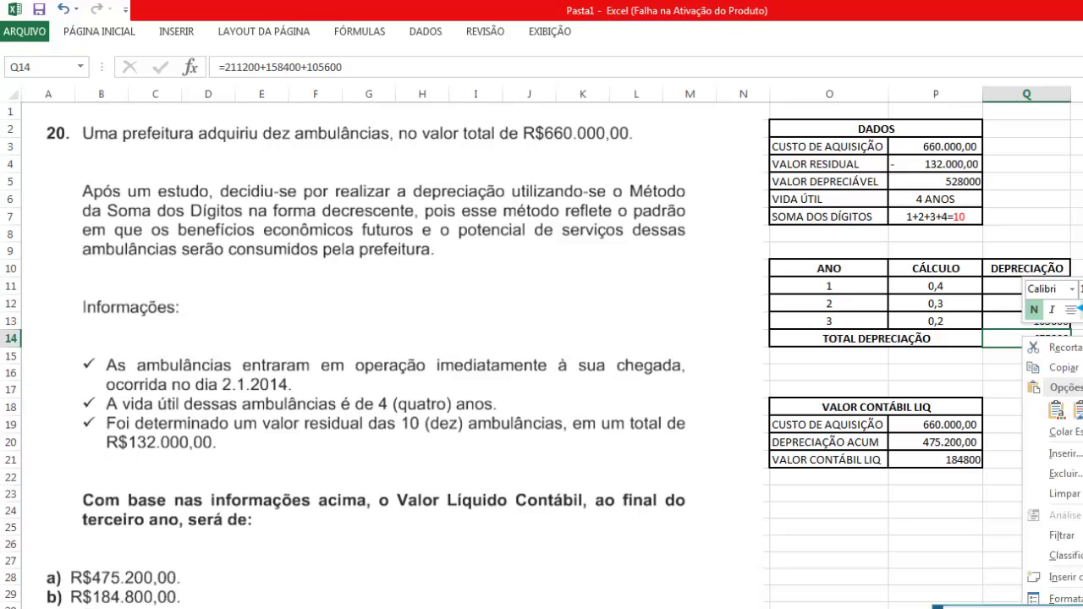
pyautogui.click(1080, 310)
pyautogui.click(1014, 372)
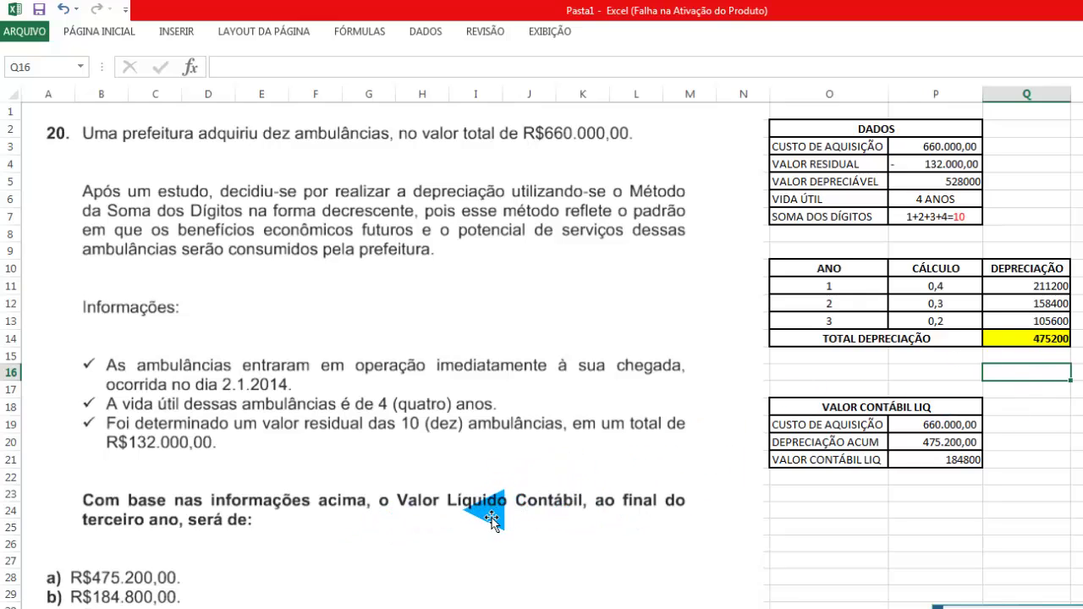
# Step: Compare the acquisition cost and accumulated depreciation in the VALOR CONTÁBIL LIQ table with their source cells, and check the net book value formula
pyautogui.click(1019, 337)
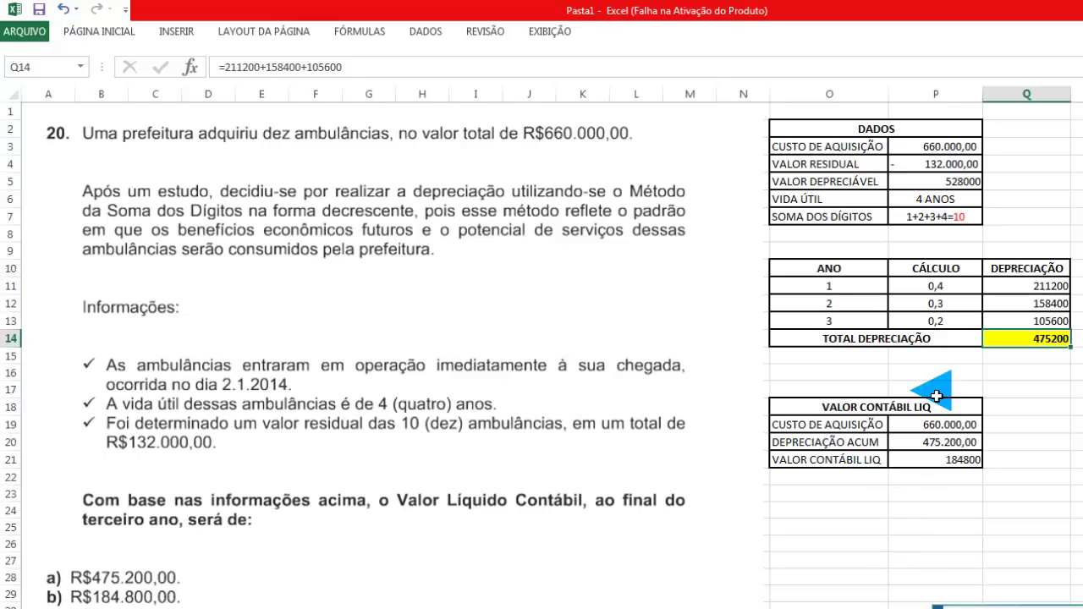
pyautogui.click(918, 424)
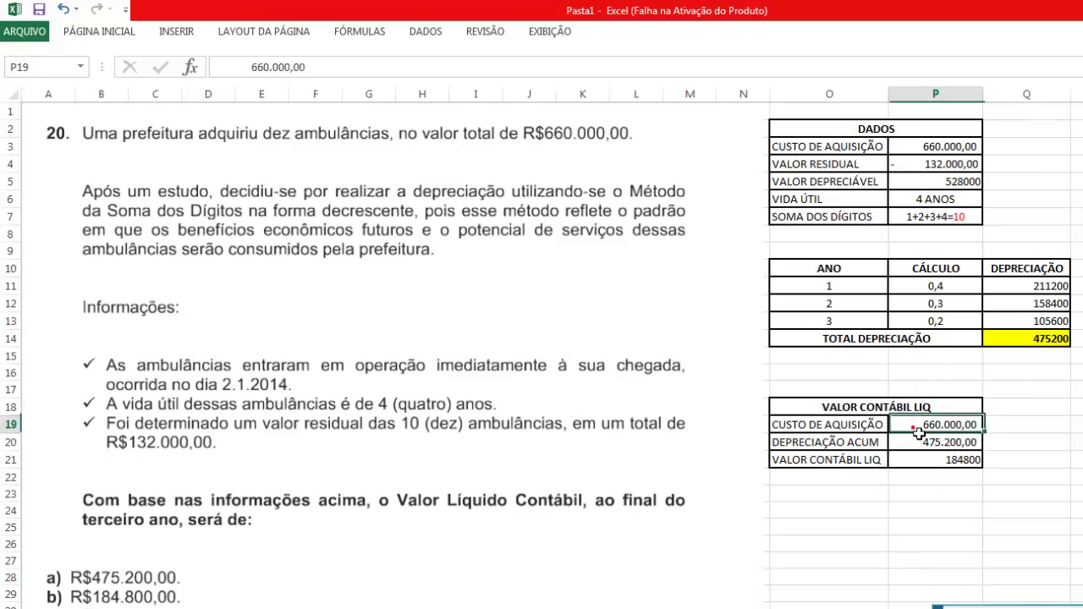
pyautogui.click(909, 146)
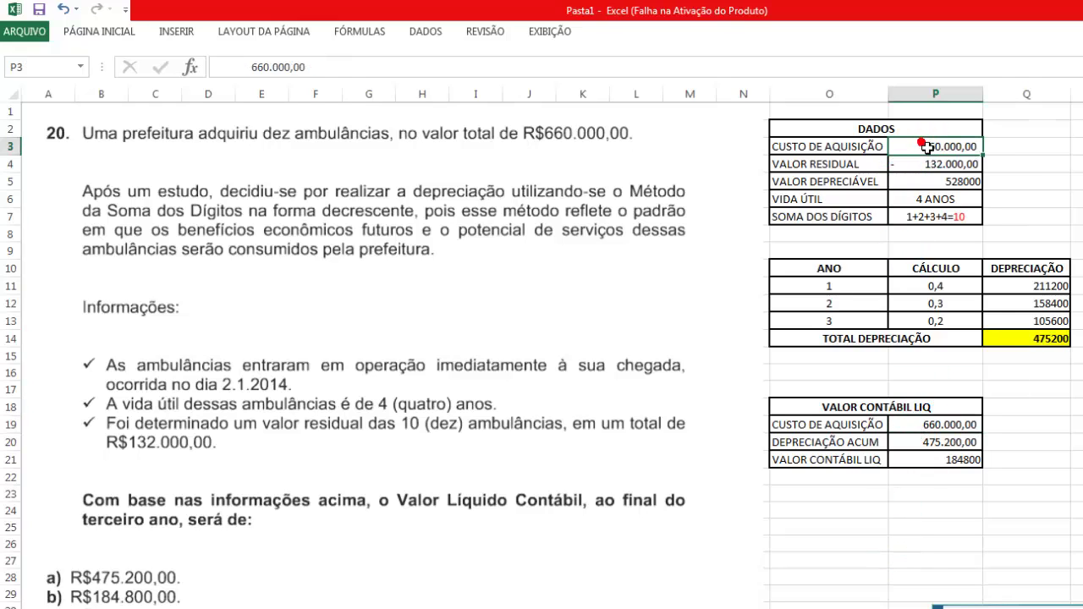
pyautogui.click(929, 427)
pyautogui.click(1000, 426)
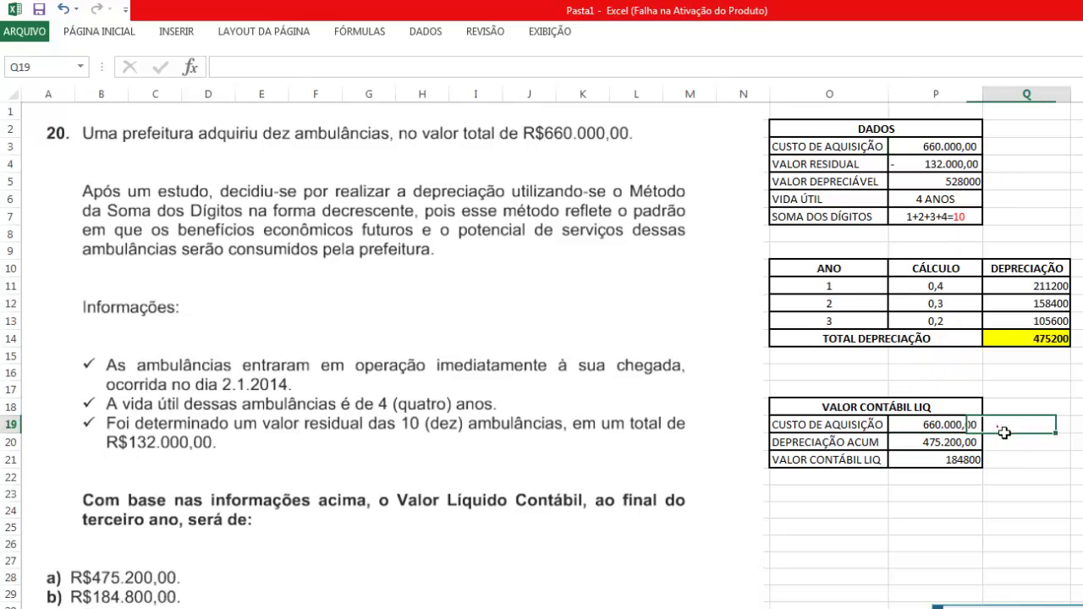
pyautogui.click(1002, 441)
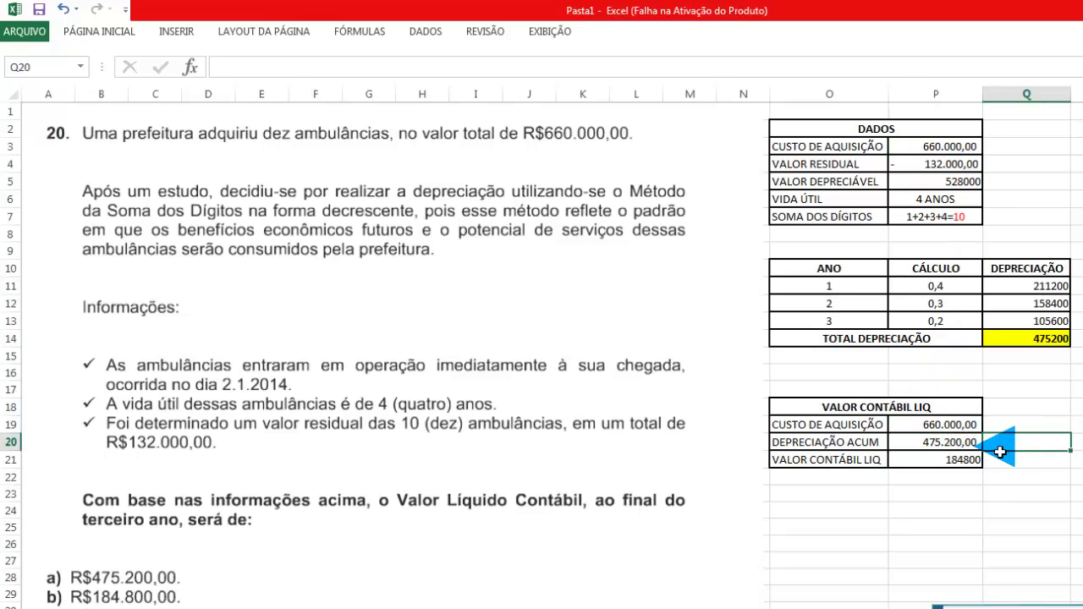
pyautogui.click(1032, 341)
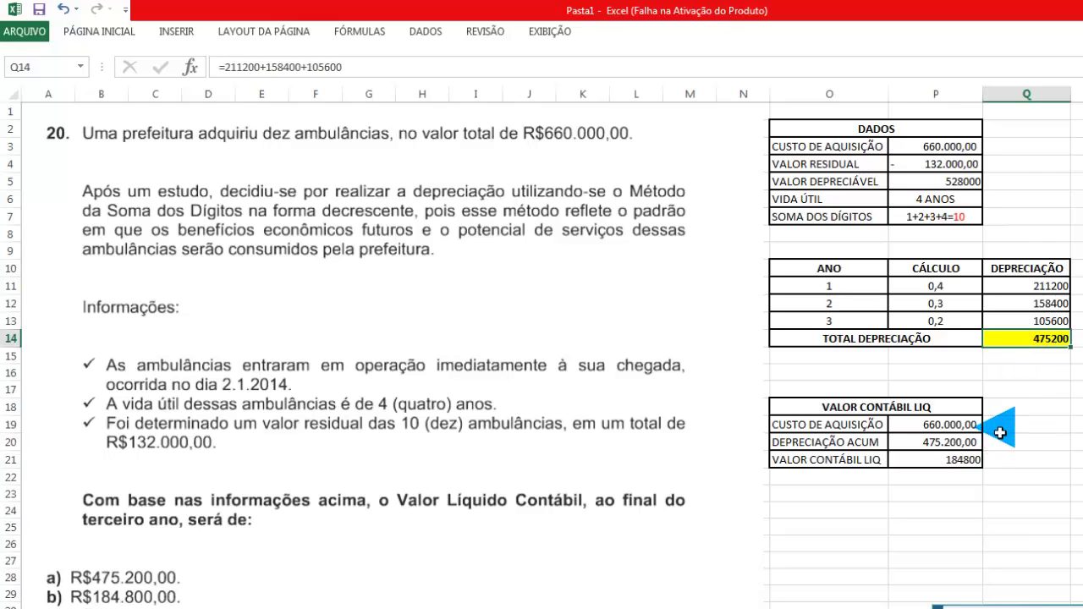
pyautogui.click(965, 441)
pyautogui.click(1042, 357)
pyautogui.click(1037, 340)
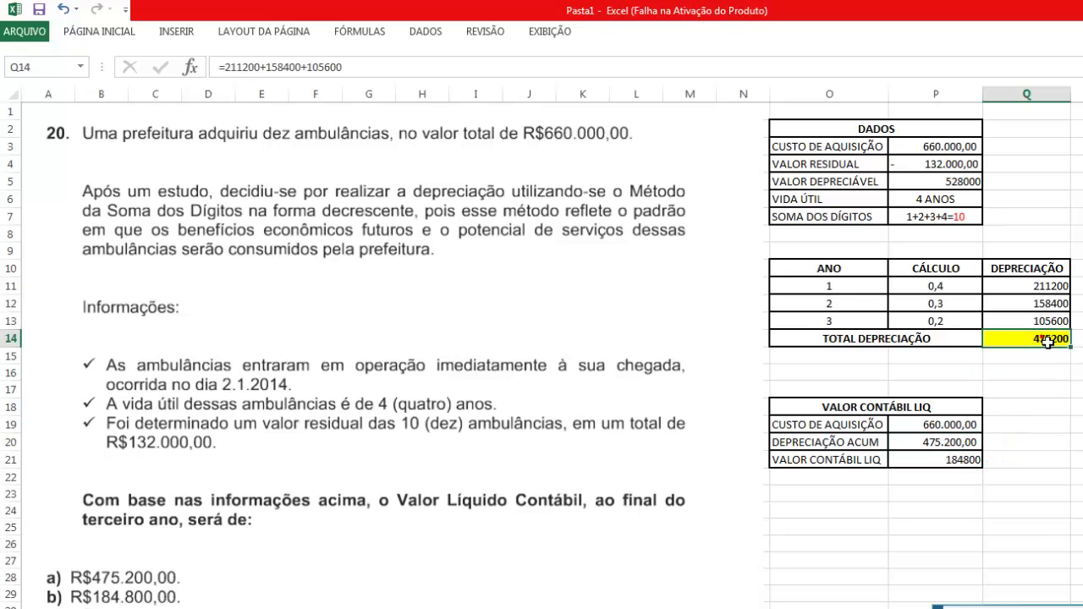
pyautogui.click(972, 441)
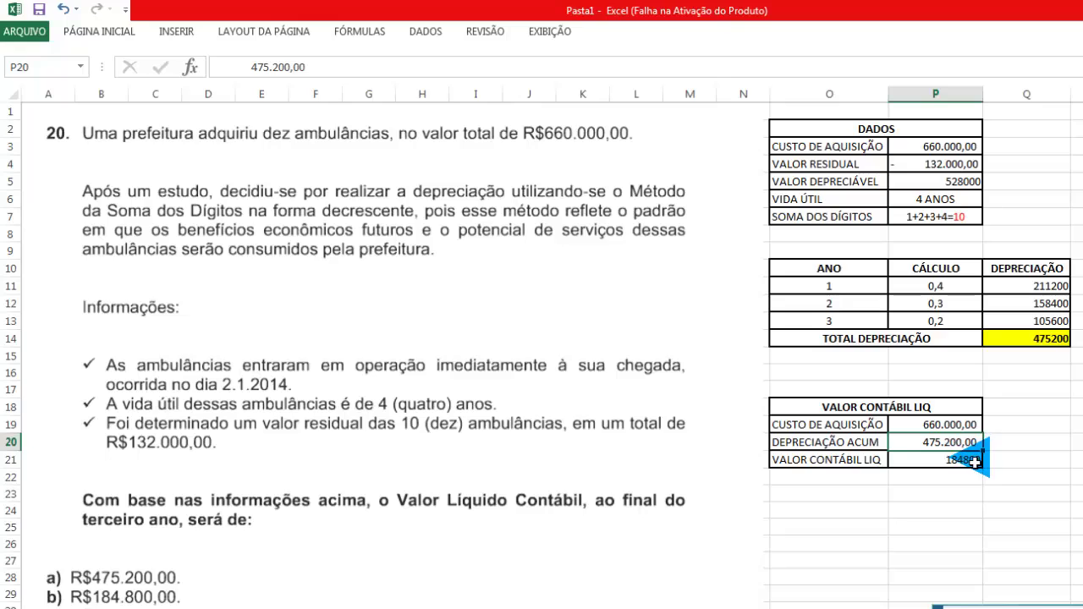
pyautogui.click(969, 465)
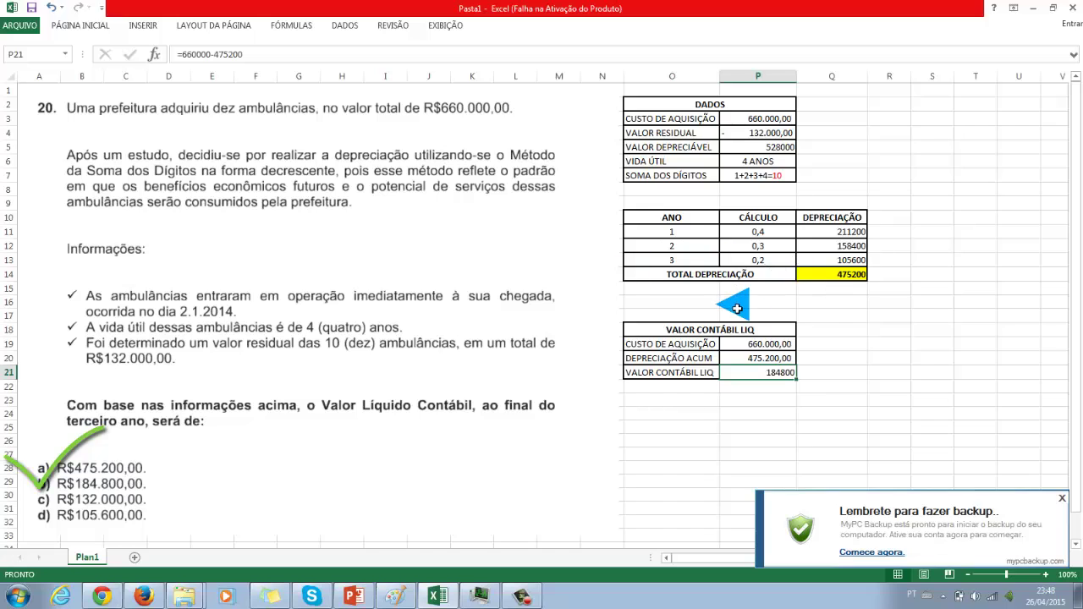
# Step: Recheck the yearly formulas in the depreciation table, its total, and the VALOR CONTÁBIL LIQ result in P21
pyautogui.click(688, 232)
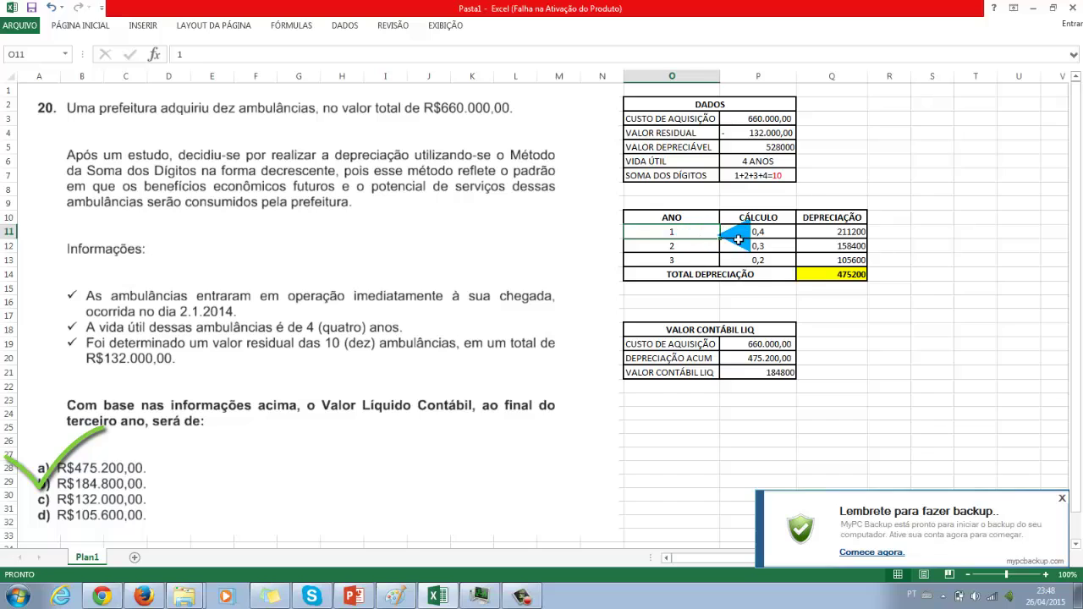
pyautogui.doubleClick(737, 234)
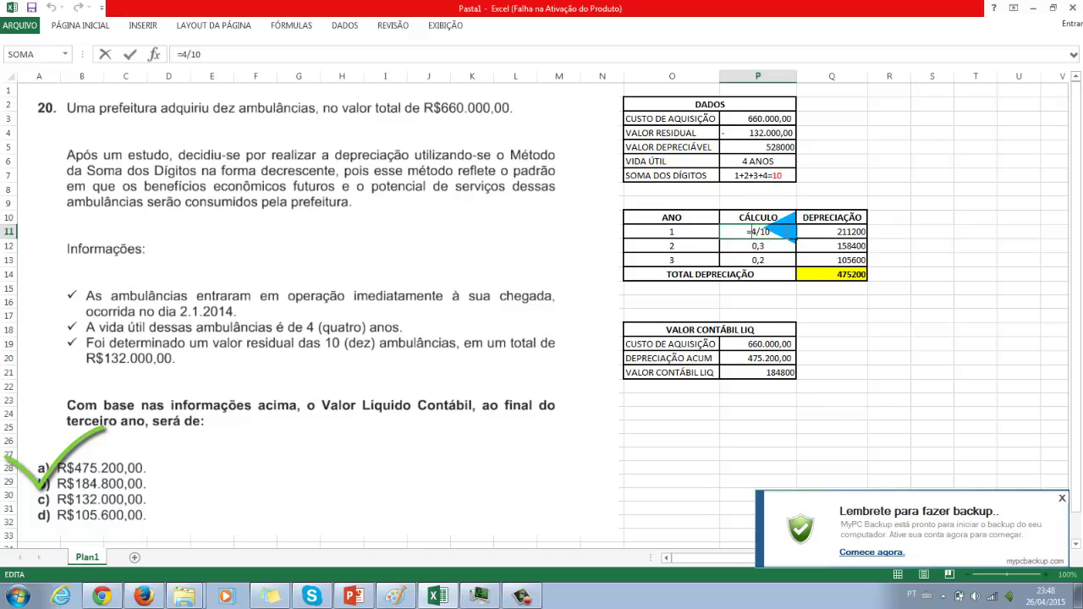
pyautogui.press('Return')
pyautogui.click(817, 234)
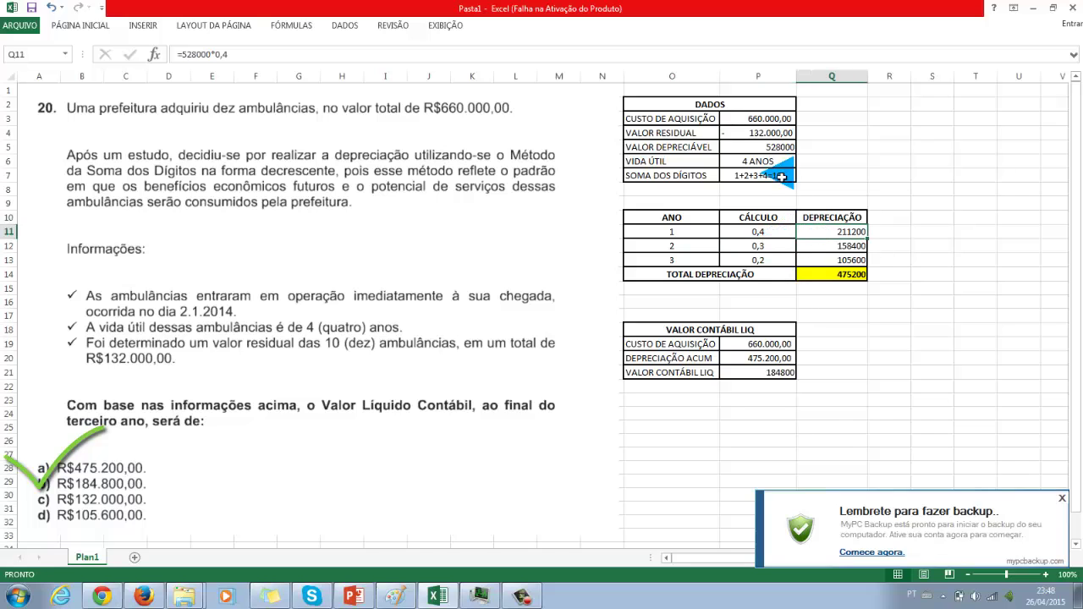
pyautogui.click(759, 246)
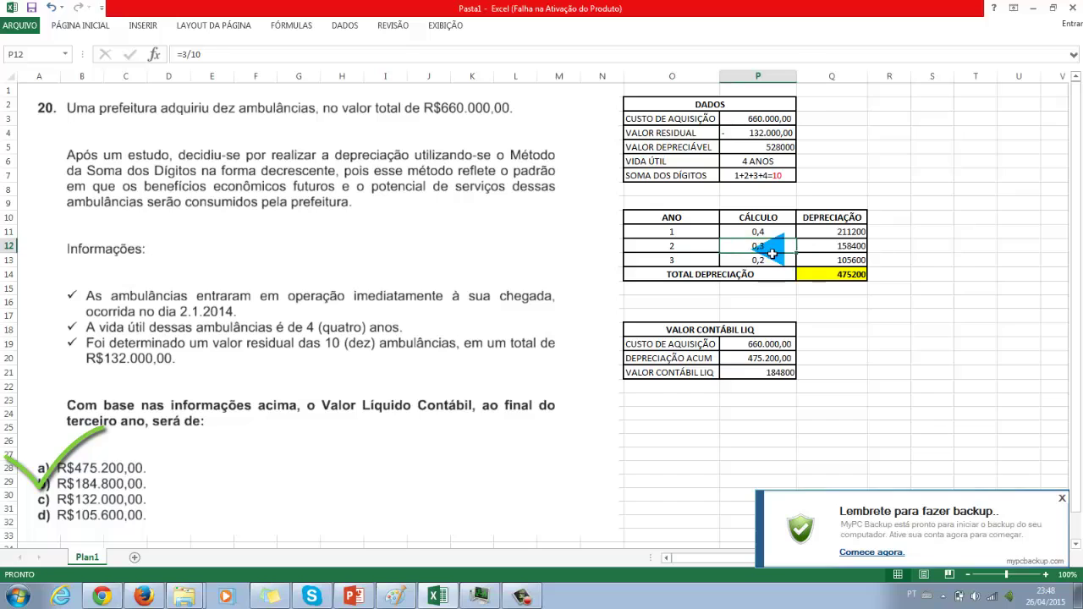
pyautogui.doubleClick(772, 253)
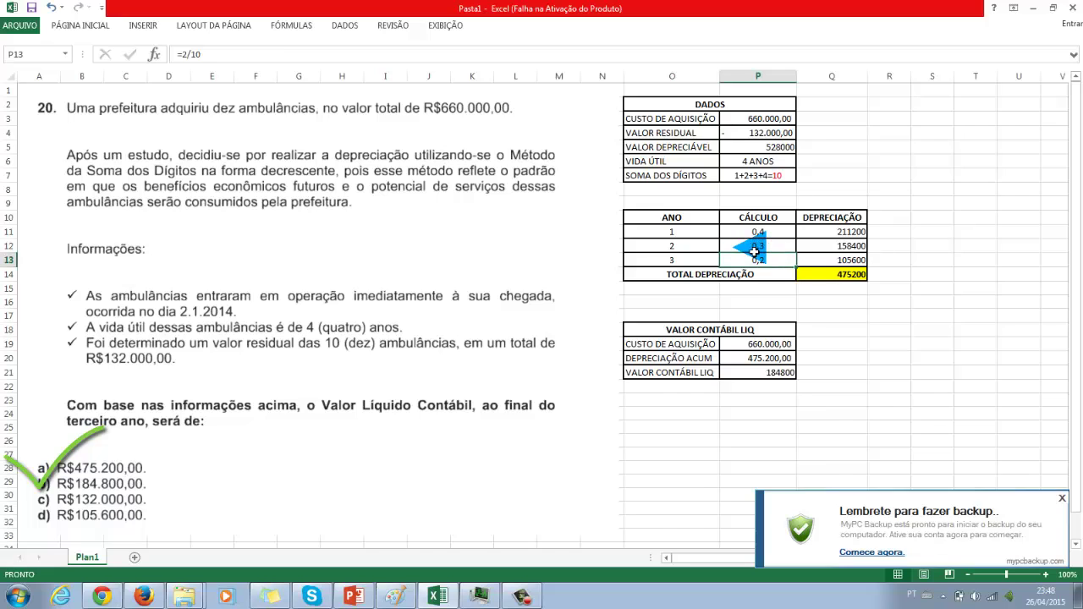
pyautogui.click(835, 251)
pyautogui.doubleClick(835, 250)
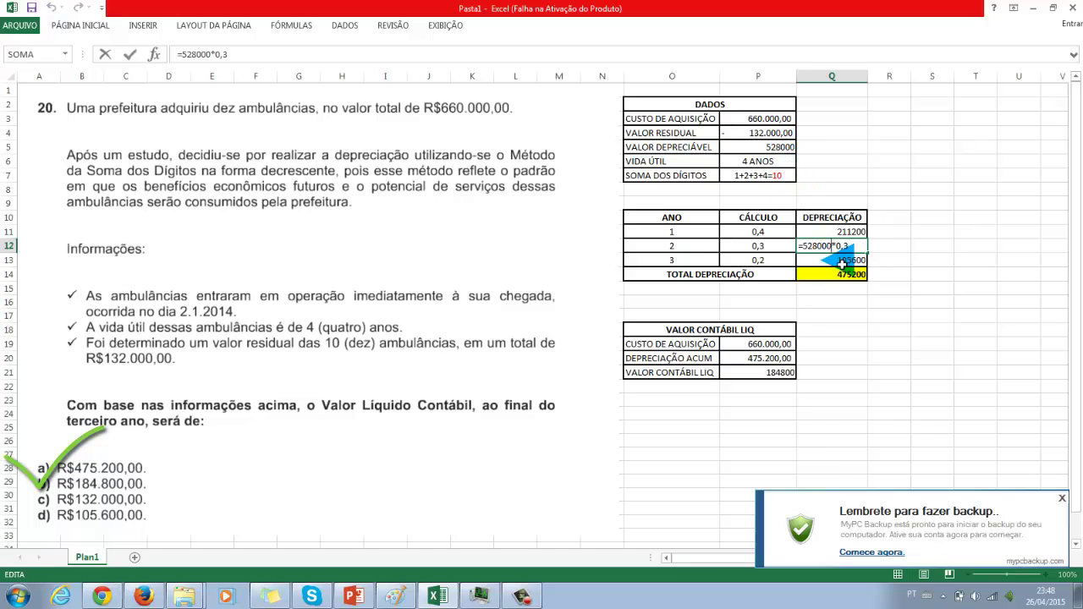
pyautogui.press('Return')
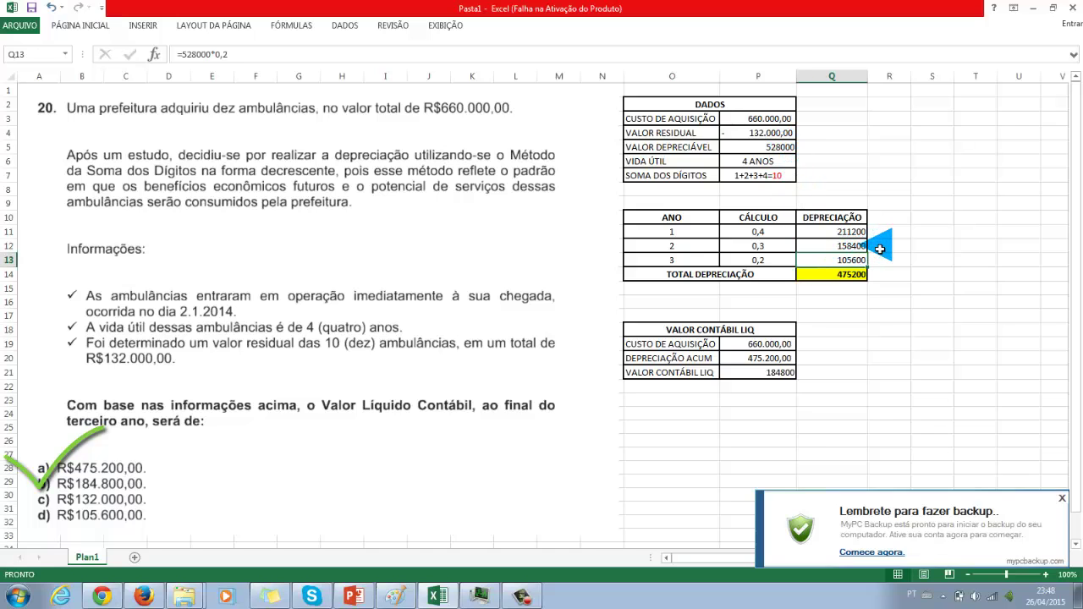
pyautogui.click(878, 245)
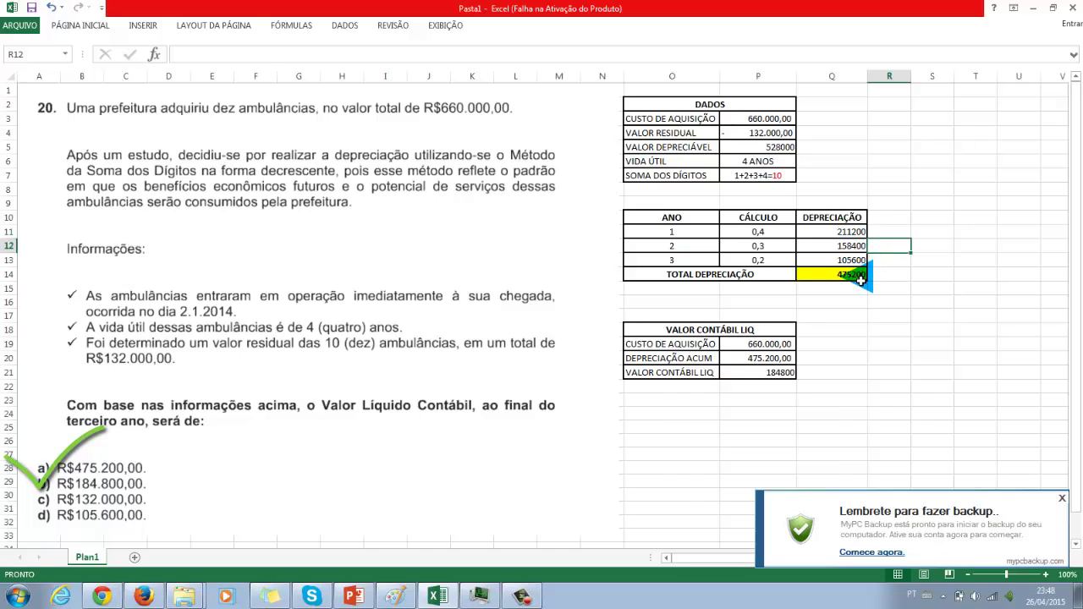
pyautogui.click(860, 279)
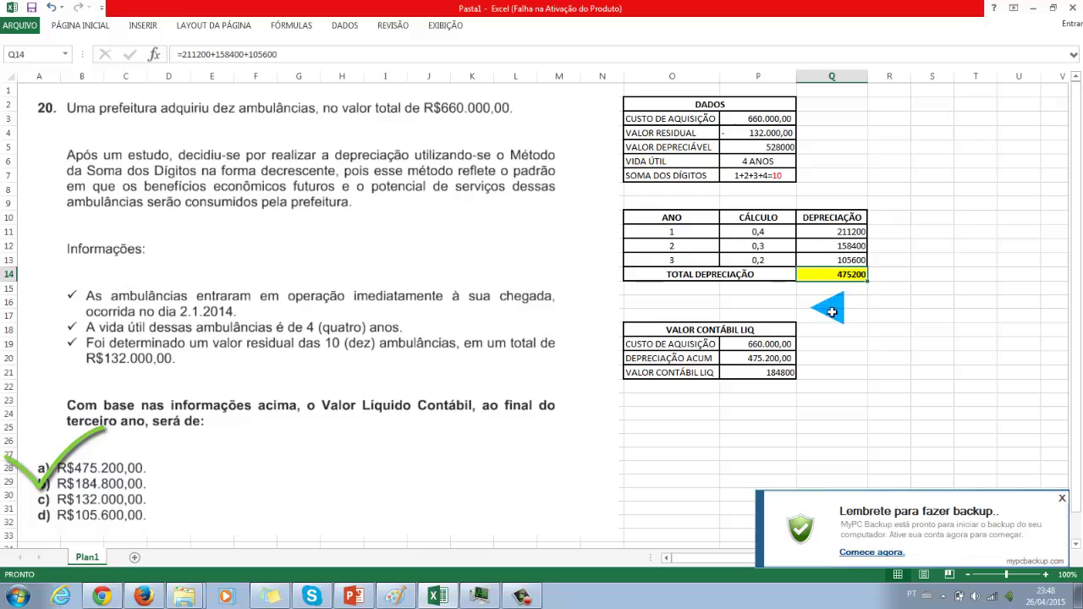
pyautogui.click(774, 372)
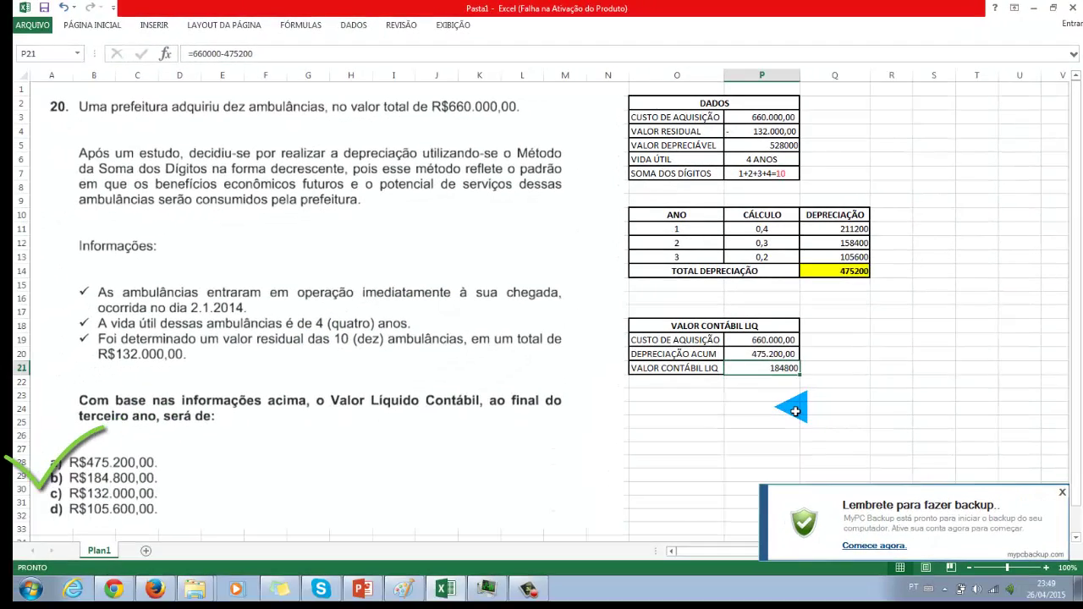
pyautogui.click(687, 415)
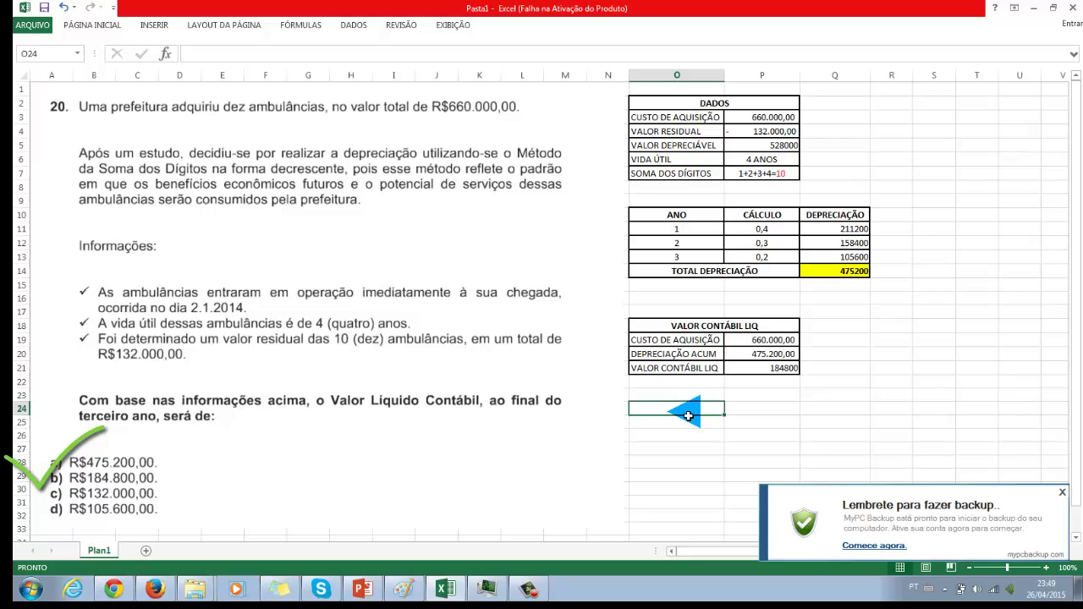
# Step: Switch to the q 20 presentation in PowerPoint, dismiss the backup reminder, and start the slide show from slide 5
pyautogui.click(362, 587)
pyautogui.click(328, 554)
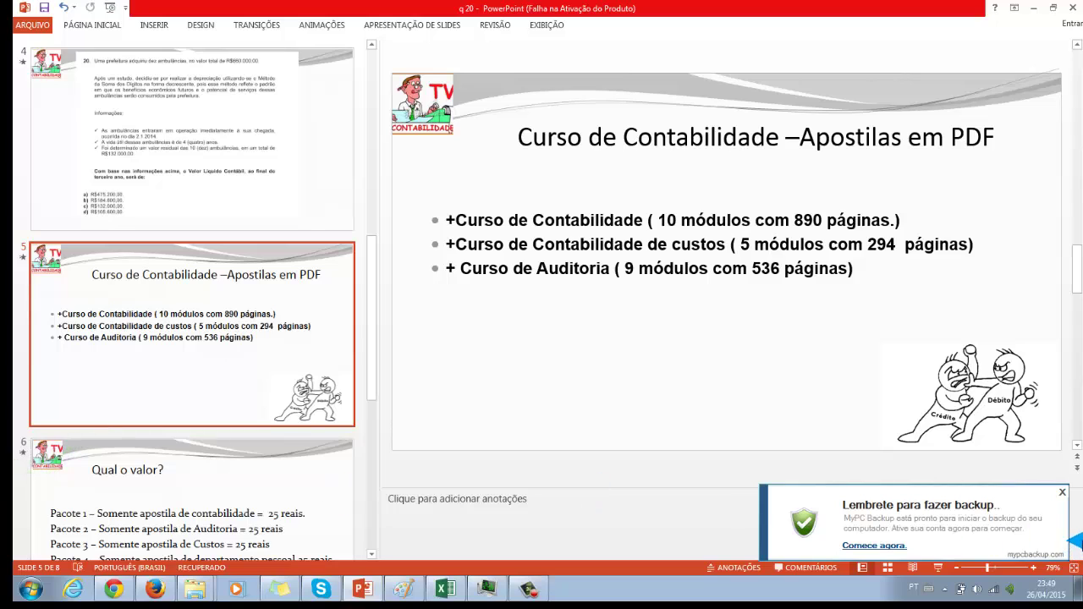
pyautogui.click(1061, 492)
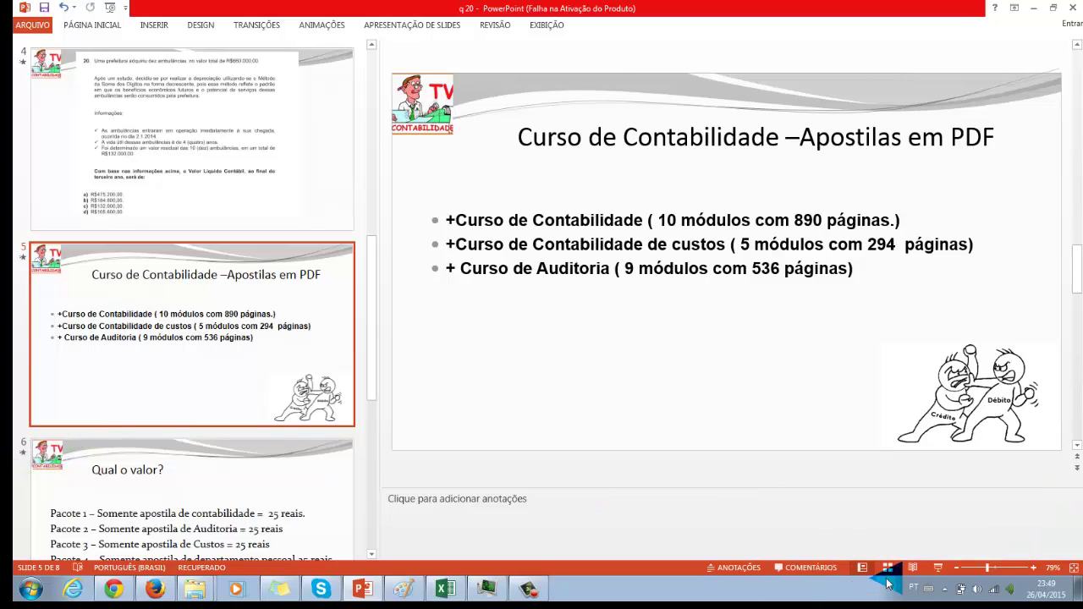
pyautogui.click(939, 567)
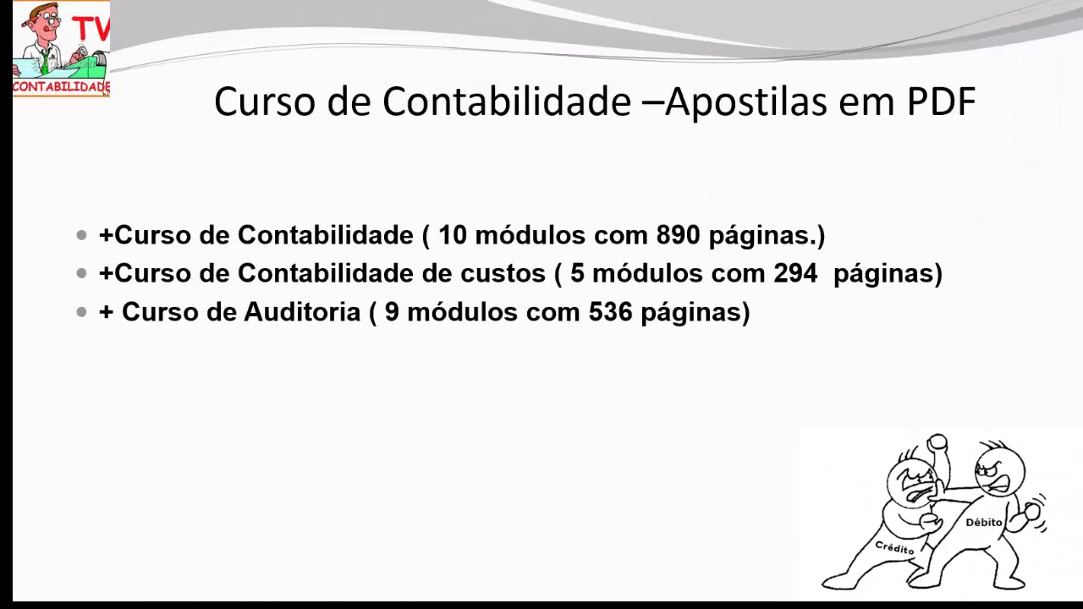